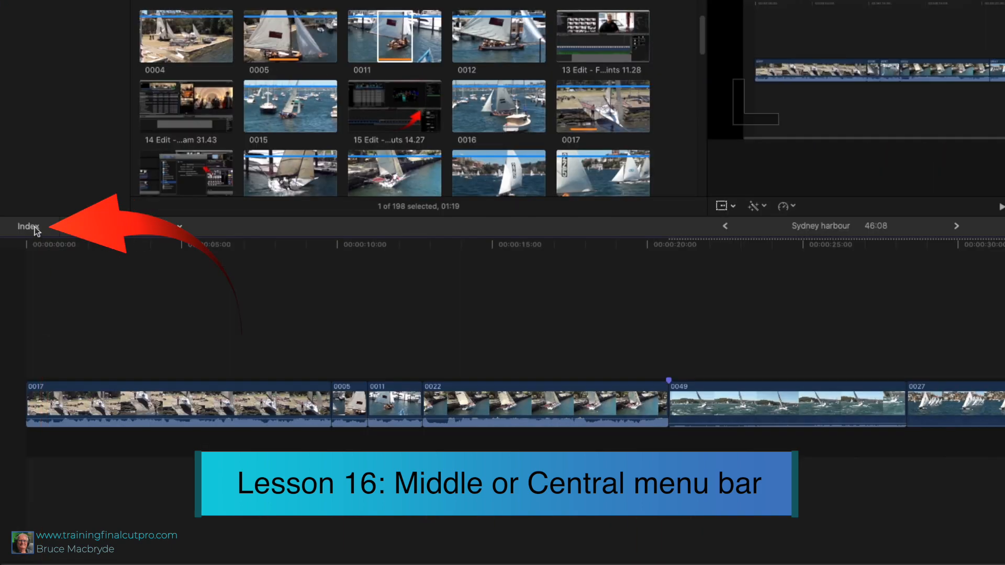
Open the timeline index and use its clip list to locate clips 0049 and 0119 in the timeline.
left_click(30, 227)
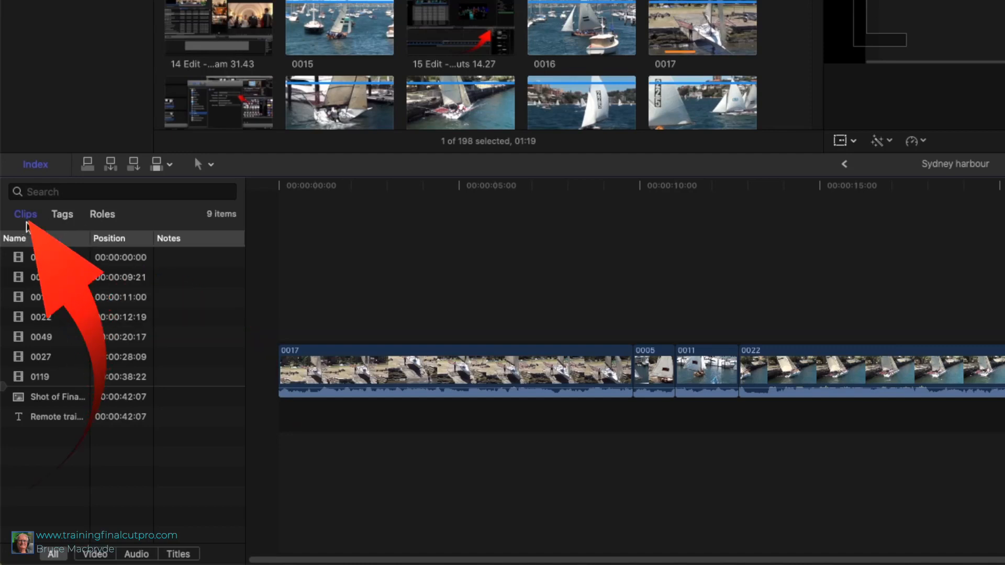
left_click(29, 343)
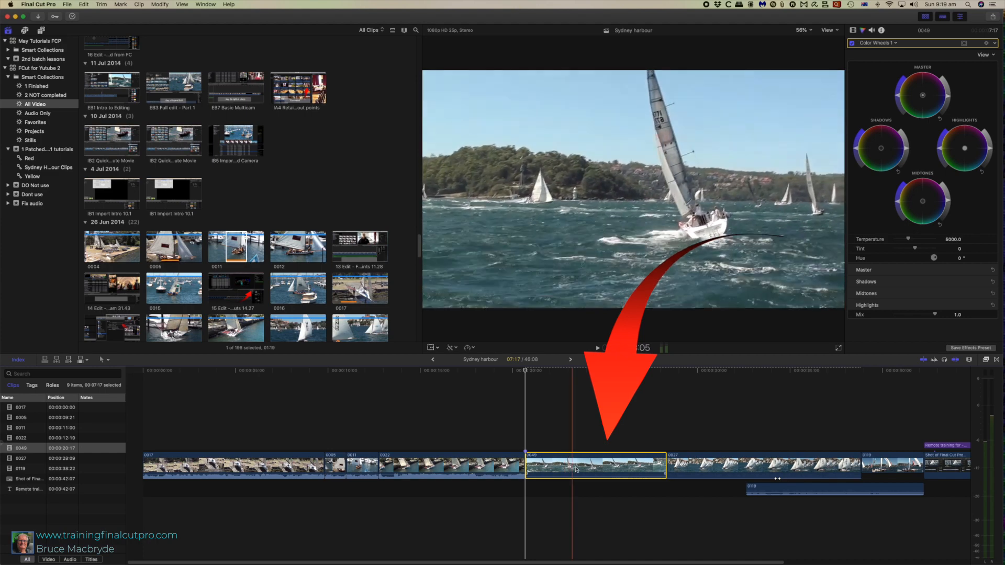
left_click(9, 469)
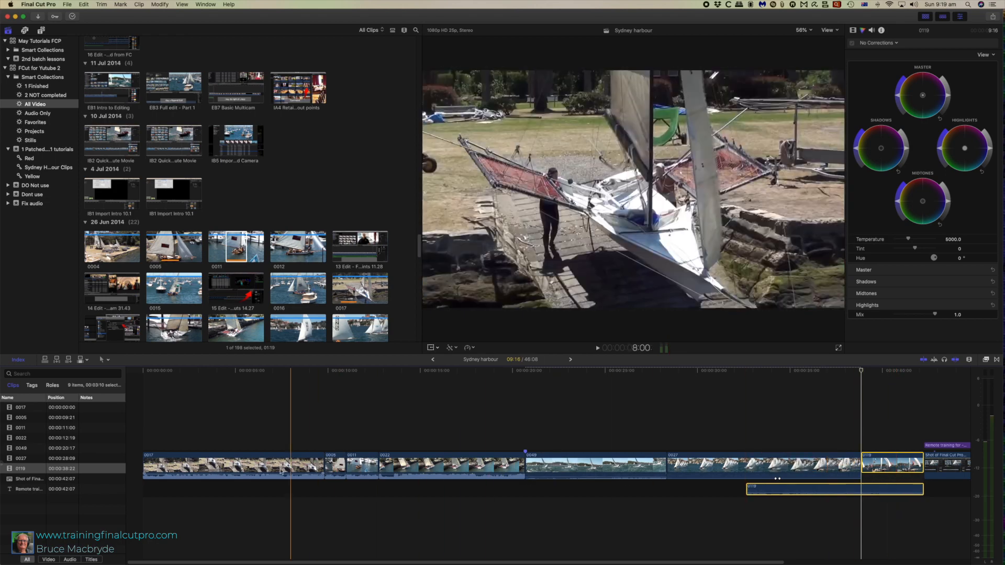
Search the timeline index for 0017, clear the search, and close the index.
left_click(39, 373)
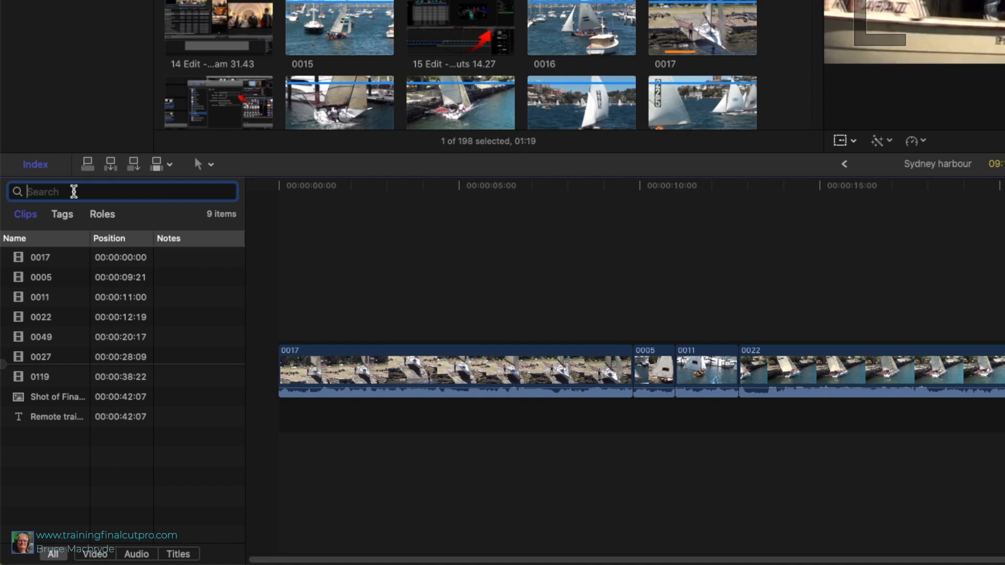
type("0017")
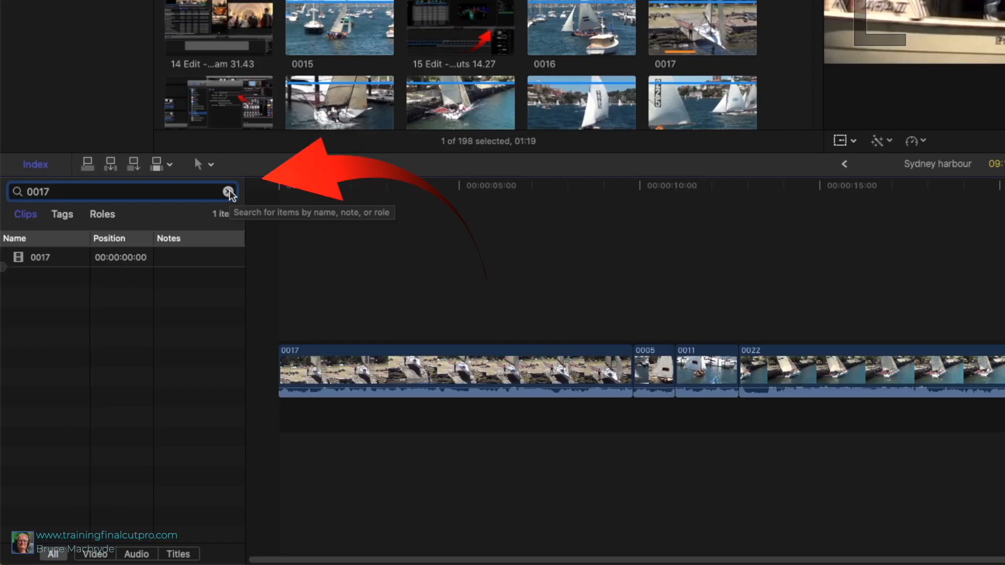
left_click(117, 373)
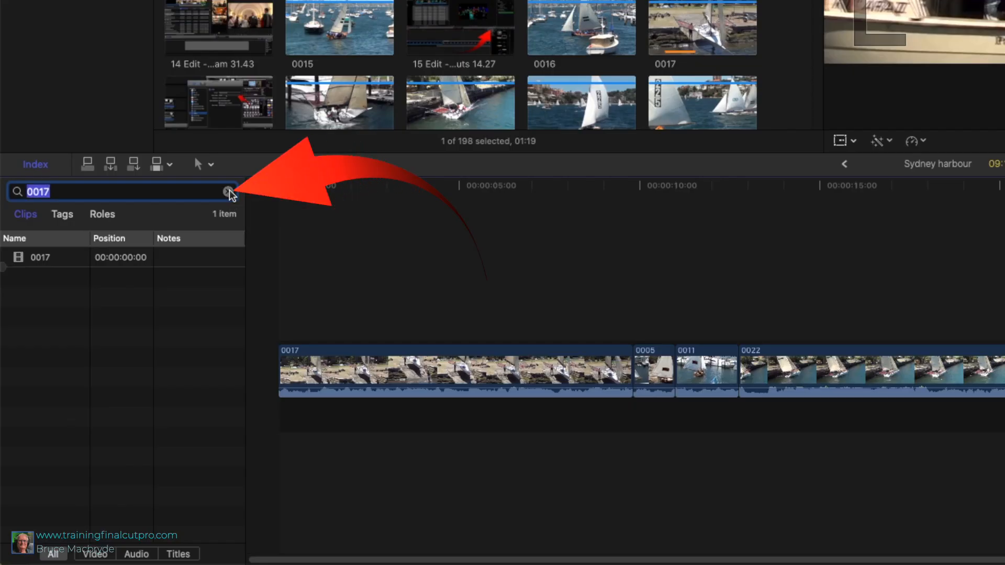
left_click(228, 192)
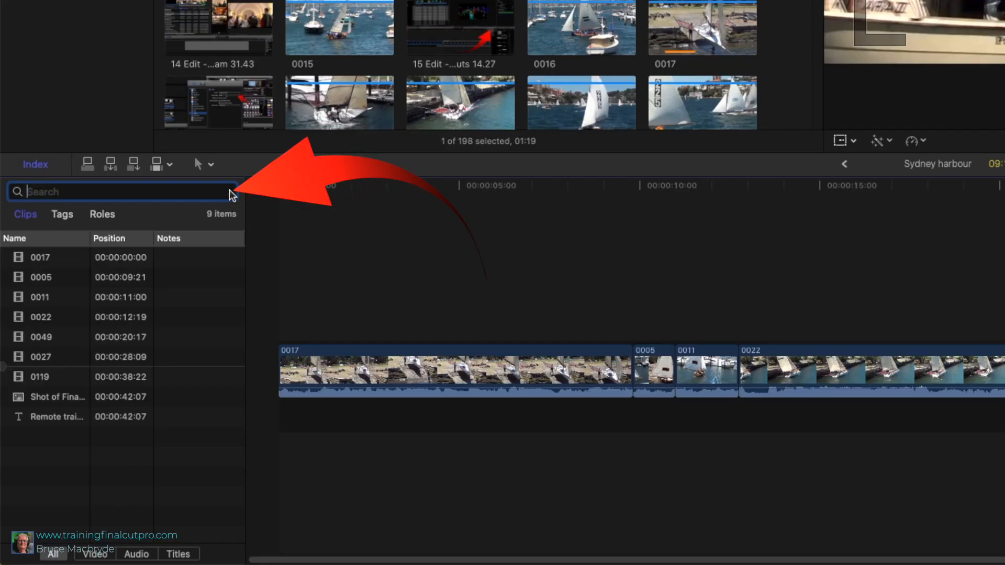
left_click(38, 165)
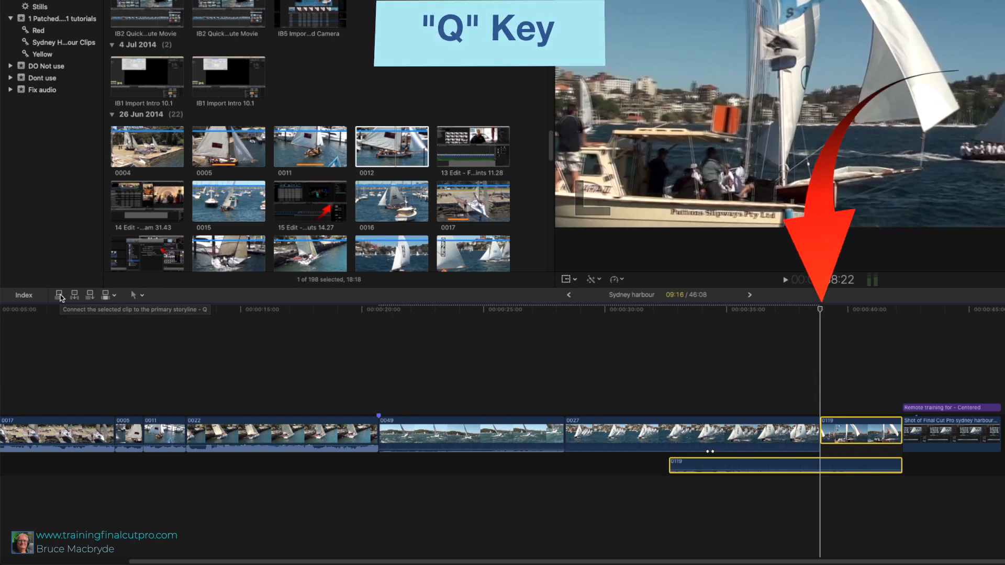
Connect browser clip 0012 to the primary storyline at the playhead, above the start of clip 0119.
left_click(399, 149)
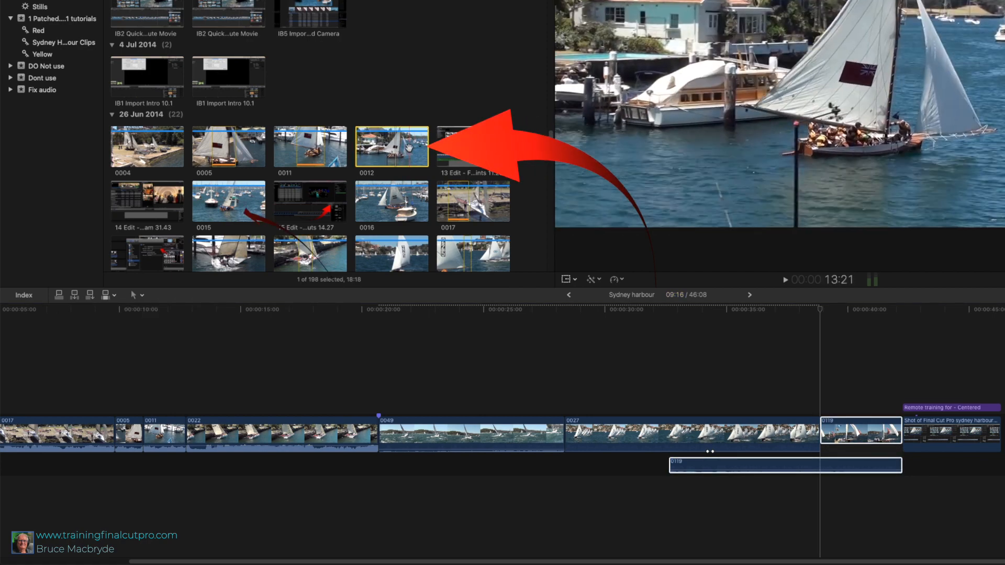
left_click(59, 295)
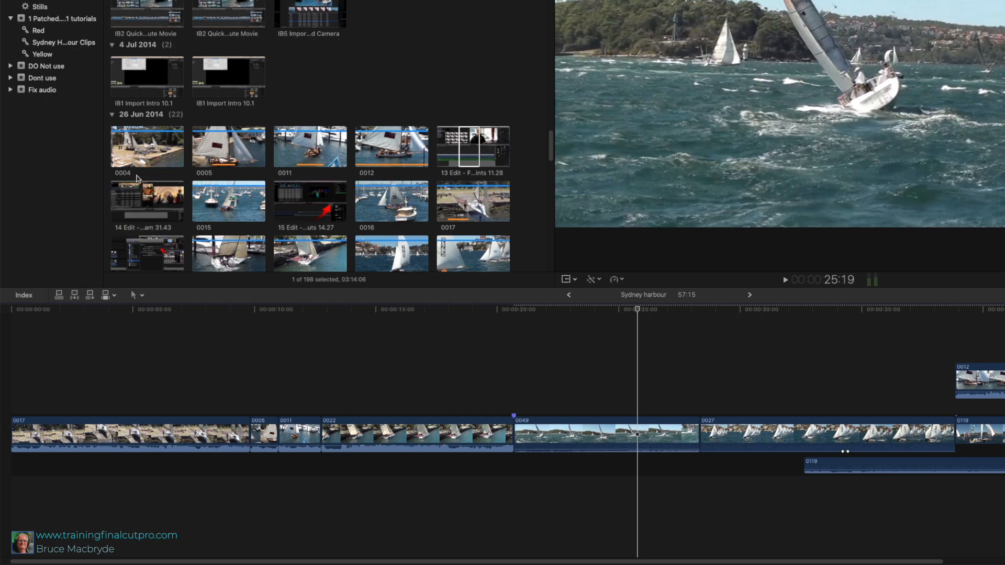
Insert the selected range of clip 0004 into the storyline at 24:18, within clip 0049.
key("w")
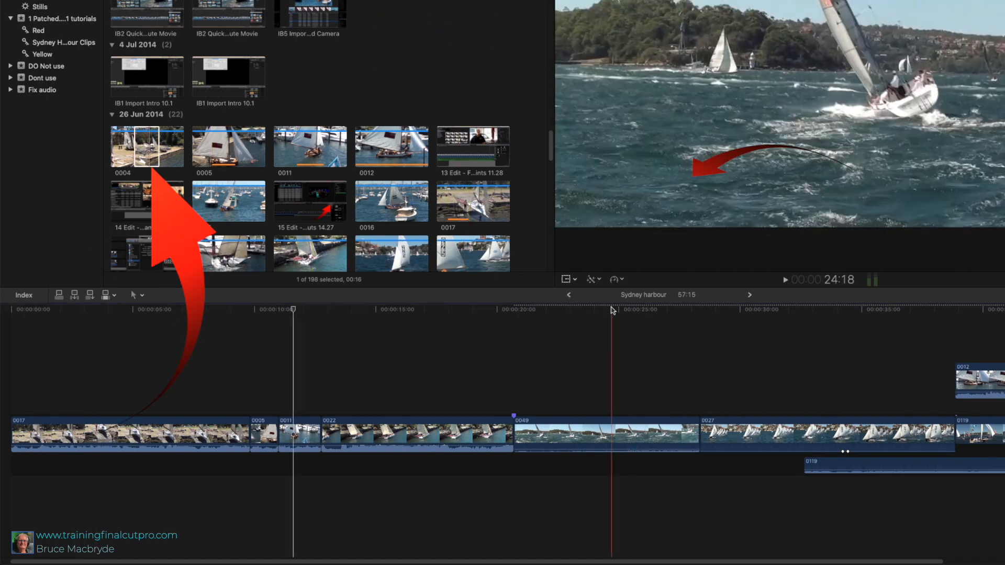
left_click(612, 316)
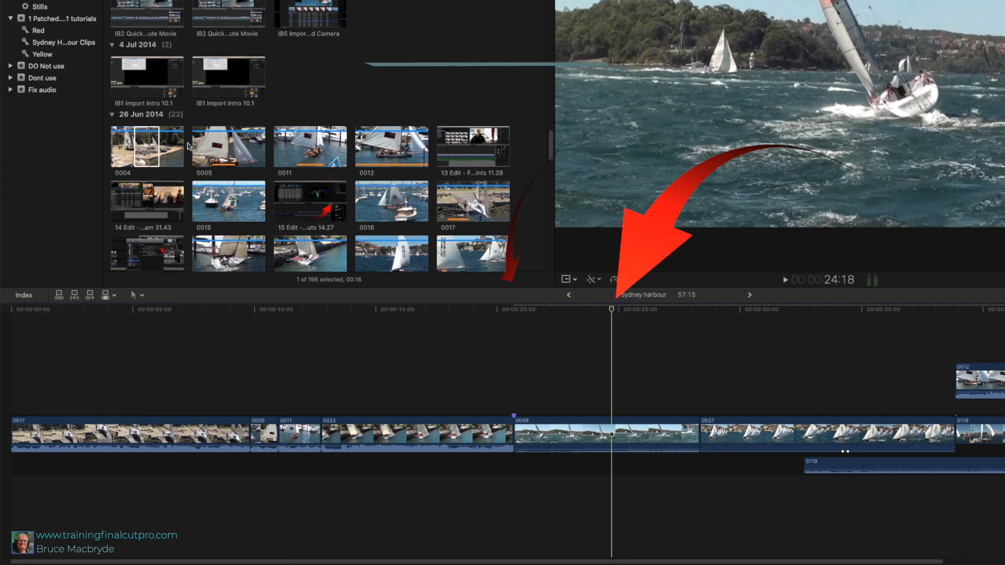
key("w")
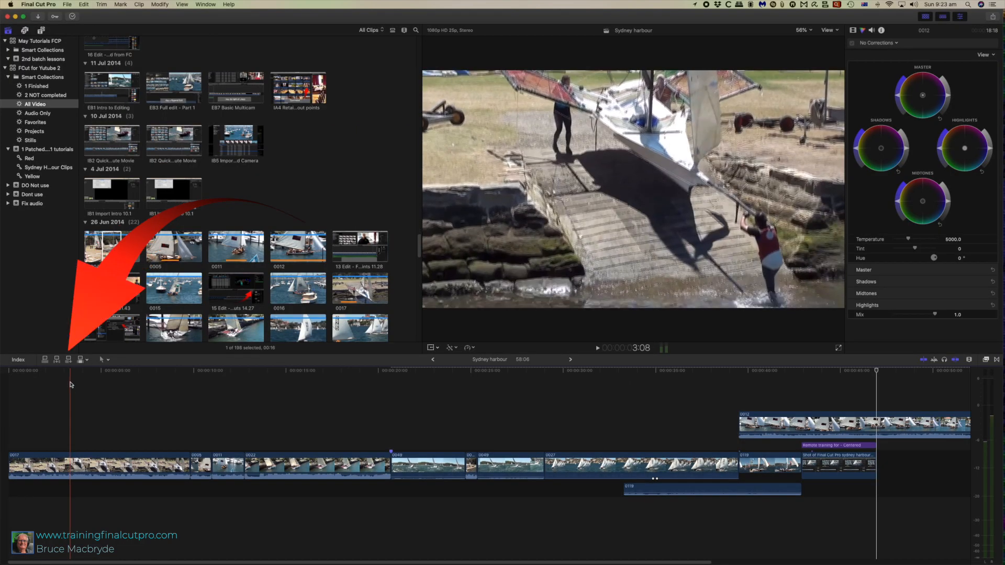
Append the selected range of clip 0004 to the end of the storyline, undo it, and append it again.
left_click(108, 245)
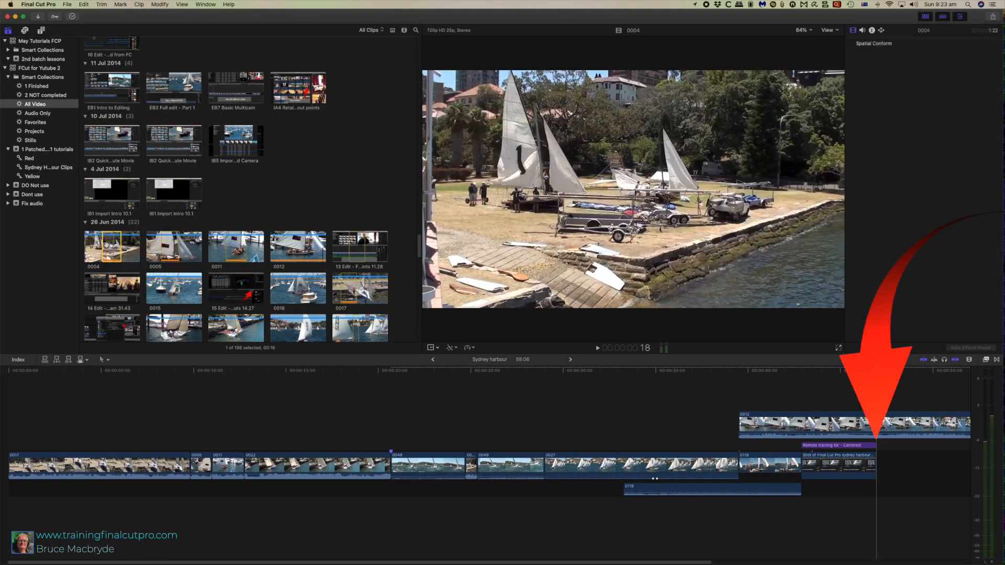
left_click(217, 362)
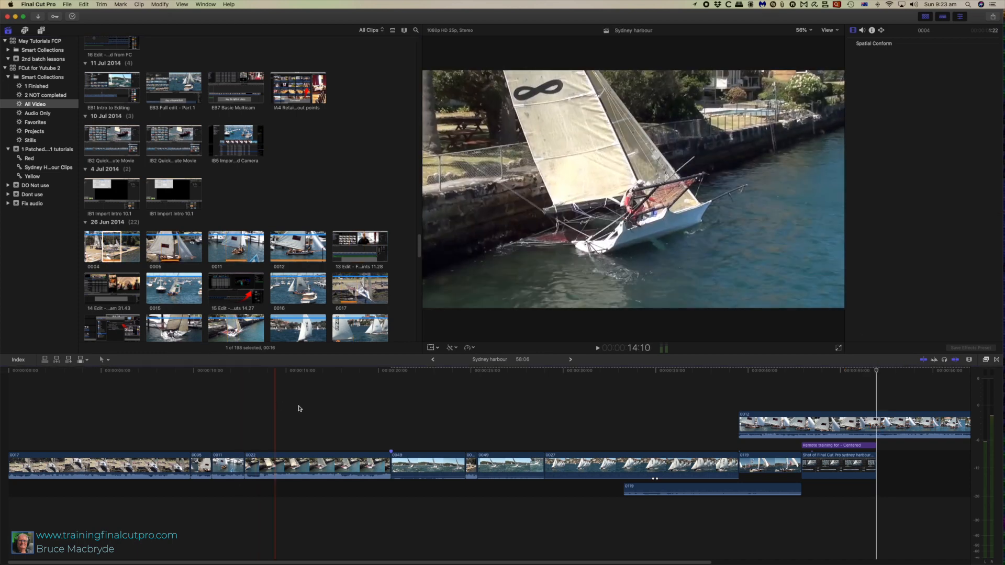
left_click(312, 371)
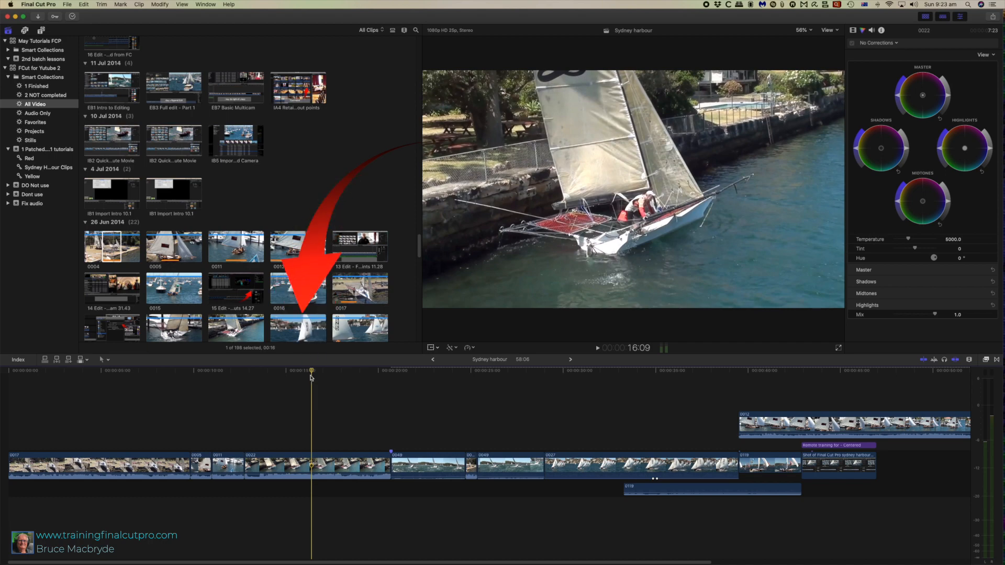
left_click(69, 360)
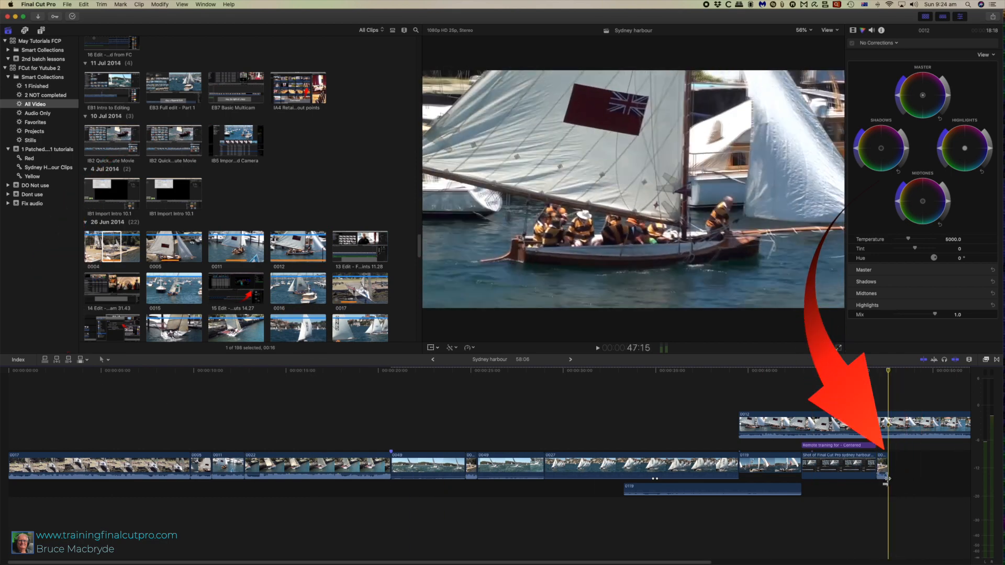
key("super+z")
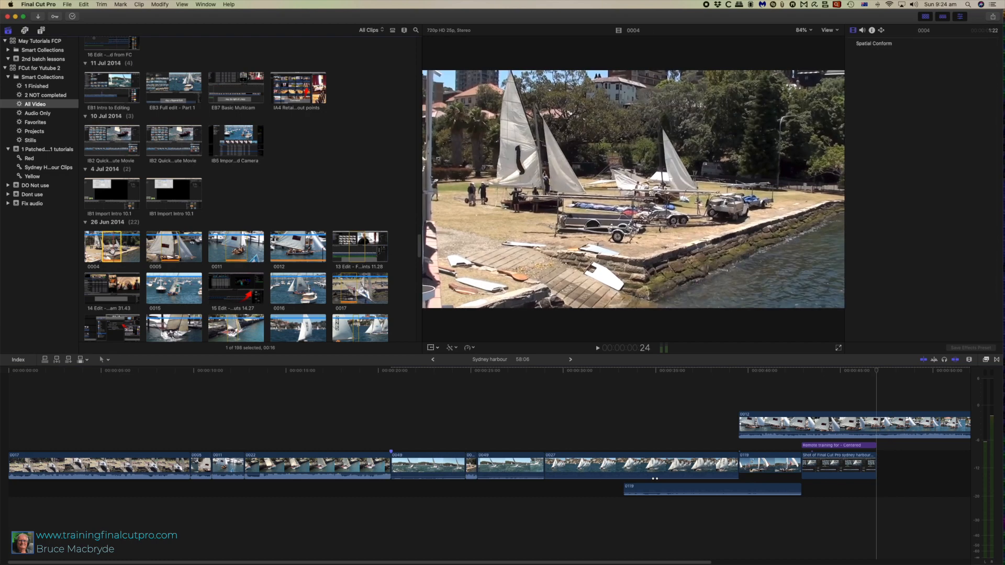
key("e")
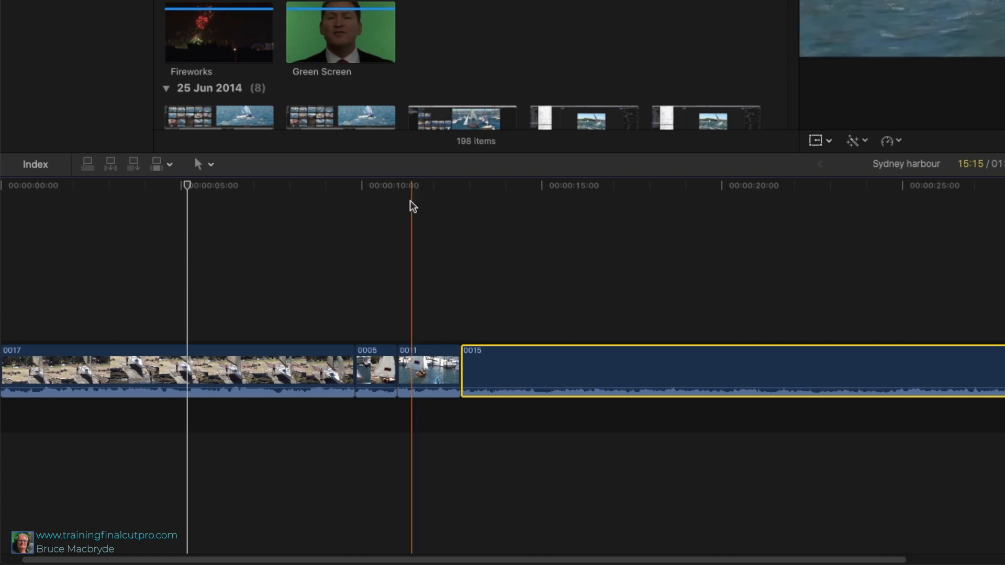
Place the selected range of clip 0004 as a connected clip above clip 0015 at about 21 seconds.
key("shift+f")
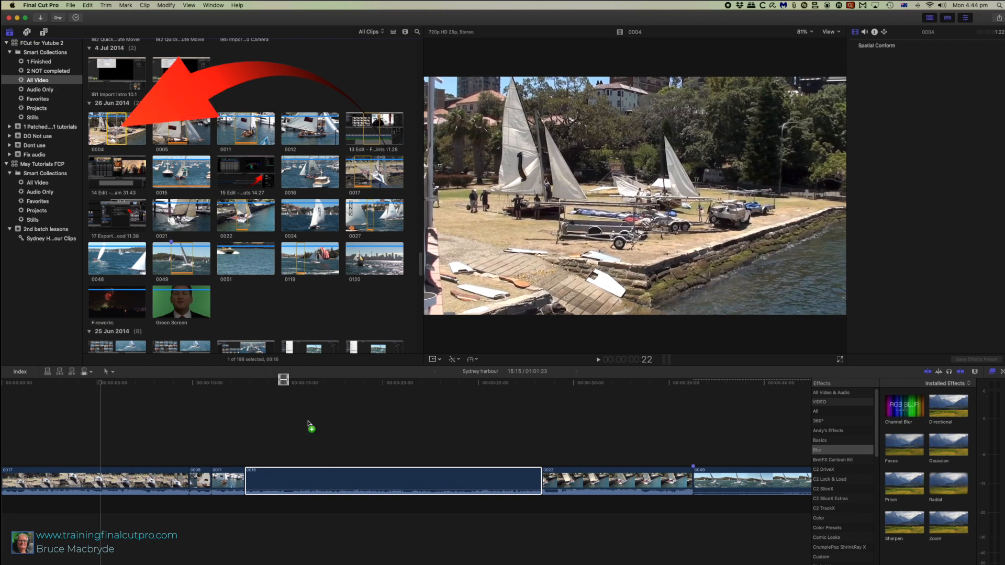
mouse_move(309, 425)
left_mouse_down()
mouse_move(399, 422)
mouse_move(420, 449)
left_mouse_up()
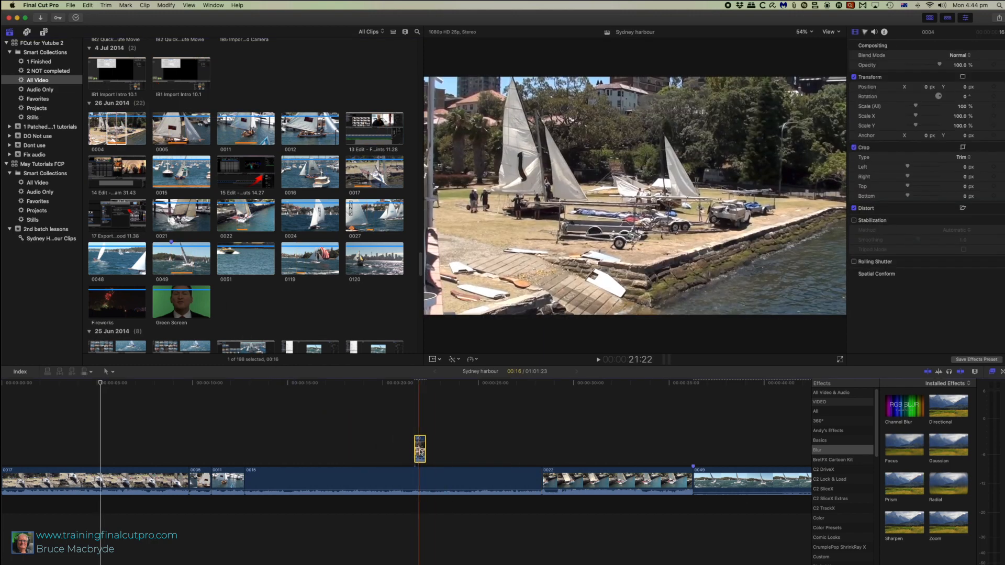
left_click_drag(420, 450, 417, 450)
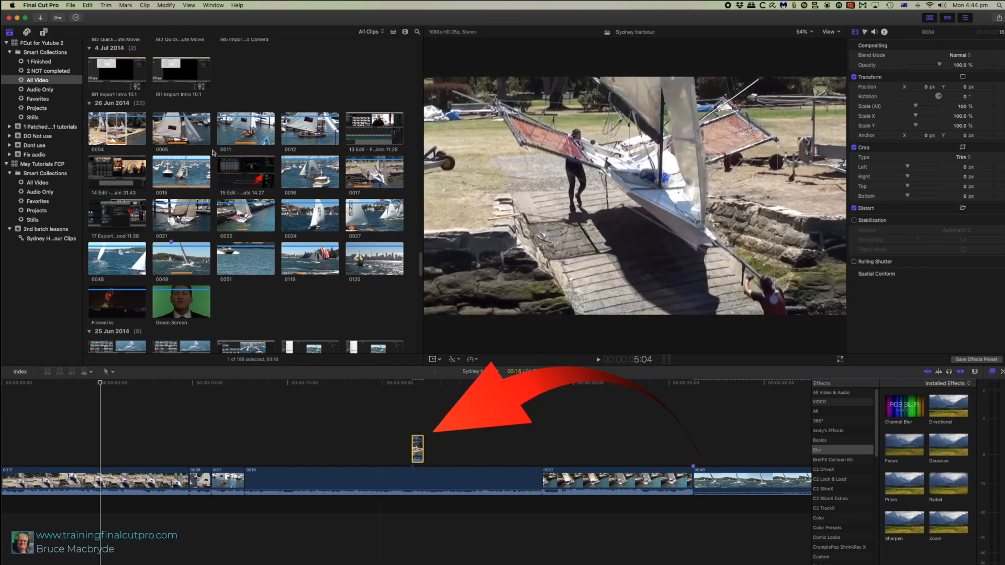
Insert clip 0005 between clips 0015 and 0022, and place clip 15 Edit - Short Cuts 14.27 at the end of the storyline.
left_click(172, 122)
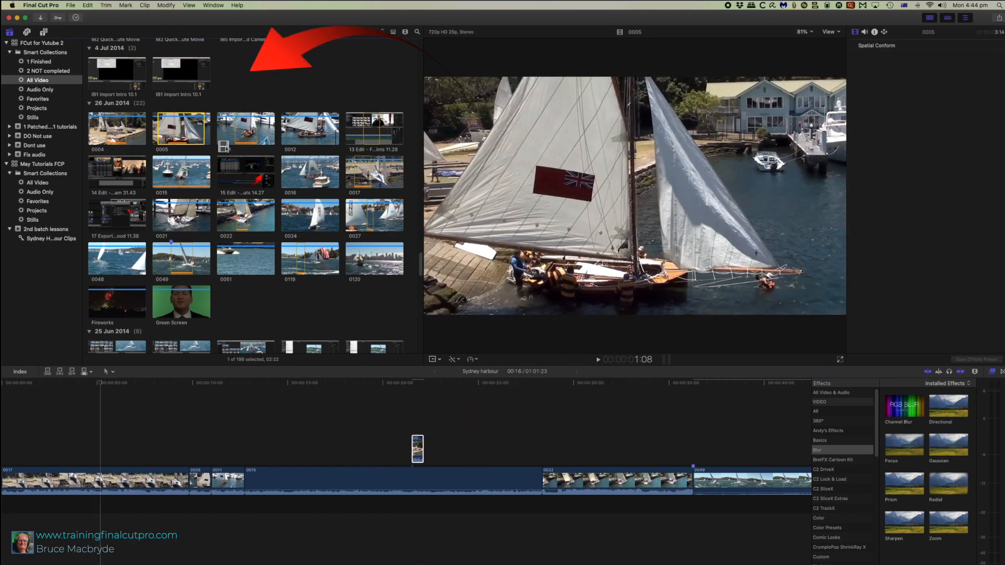
left_click_drag(172, 121, 540, 480)
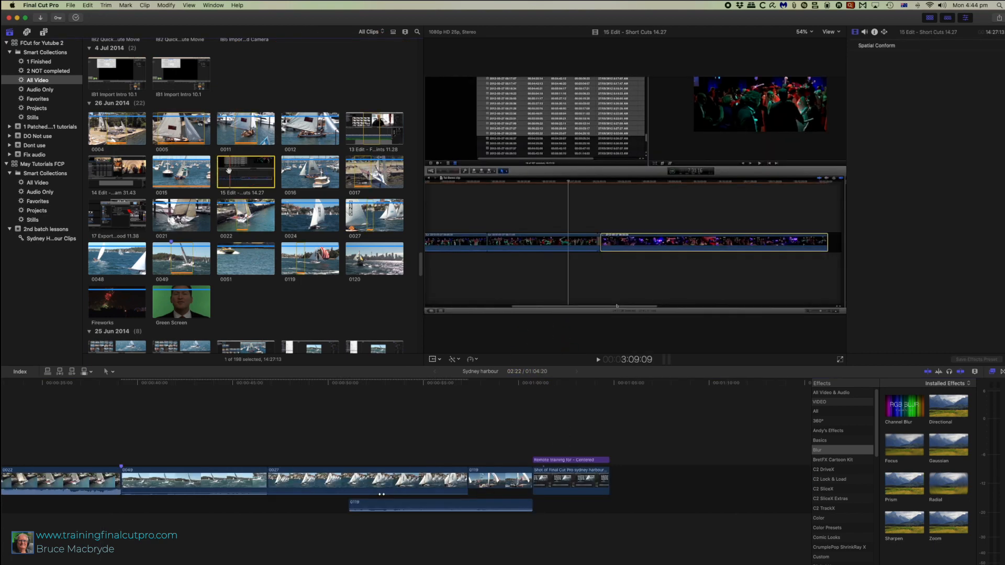
left_click(230, 171)
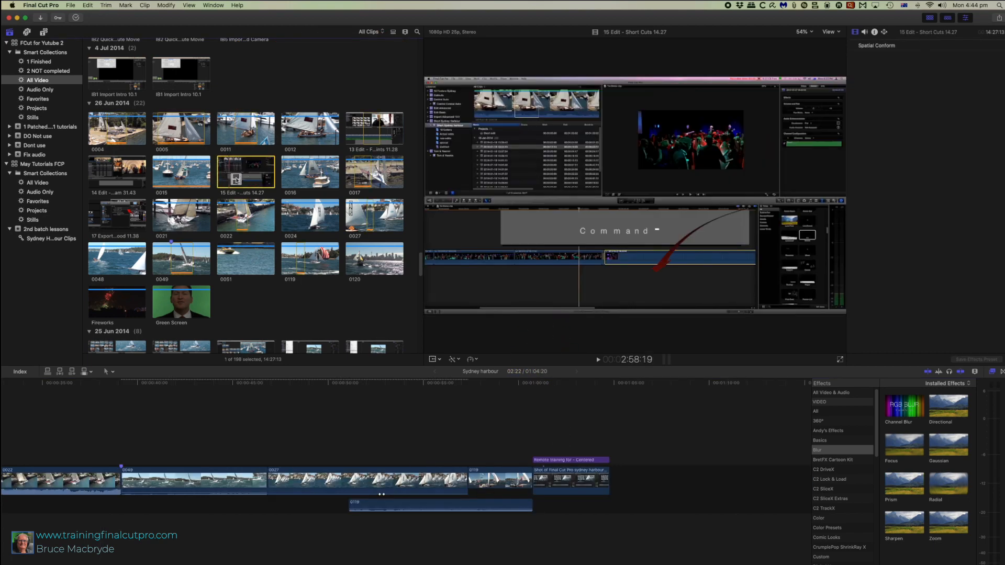
left_click_drag(541, 358, 621, 481)
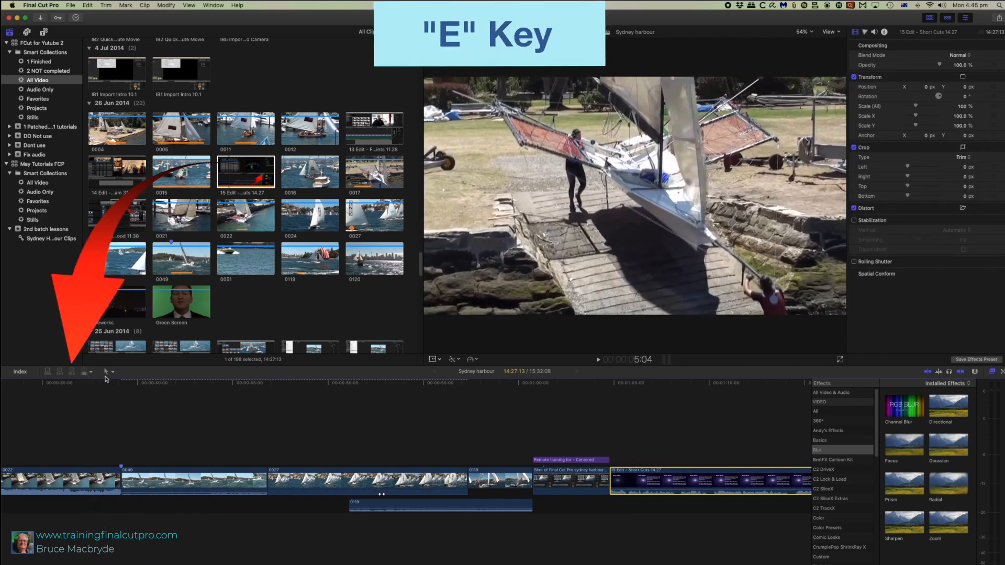
Append browser clip 0051 to the end of the storyline.
left_click(245, 257)
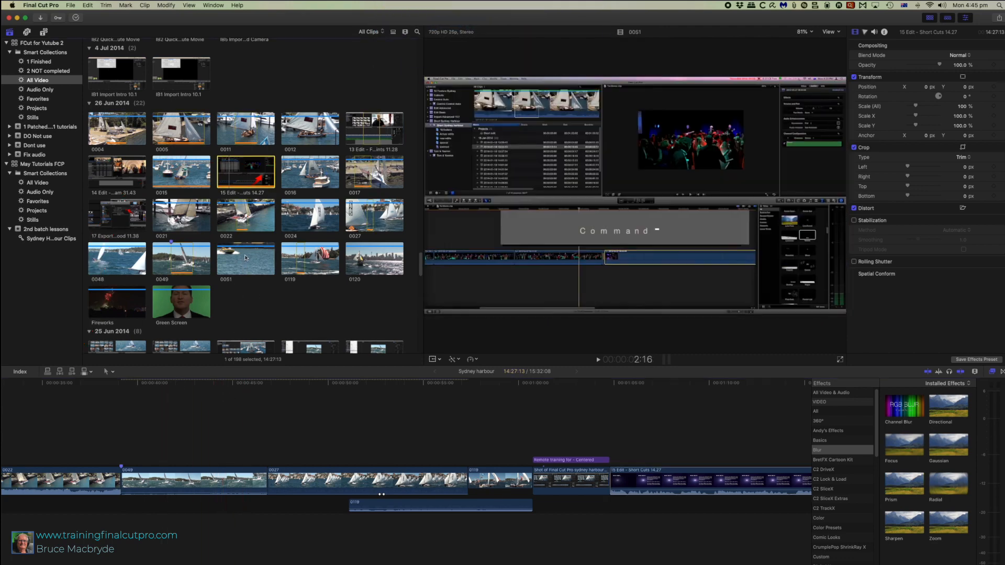
left_click(243, 257)
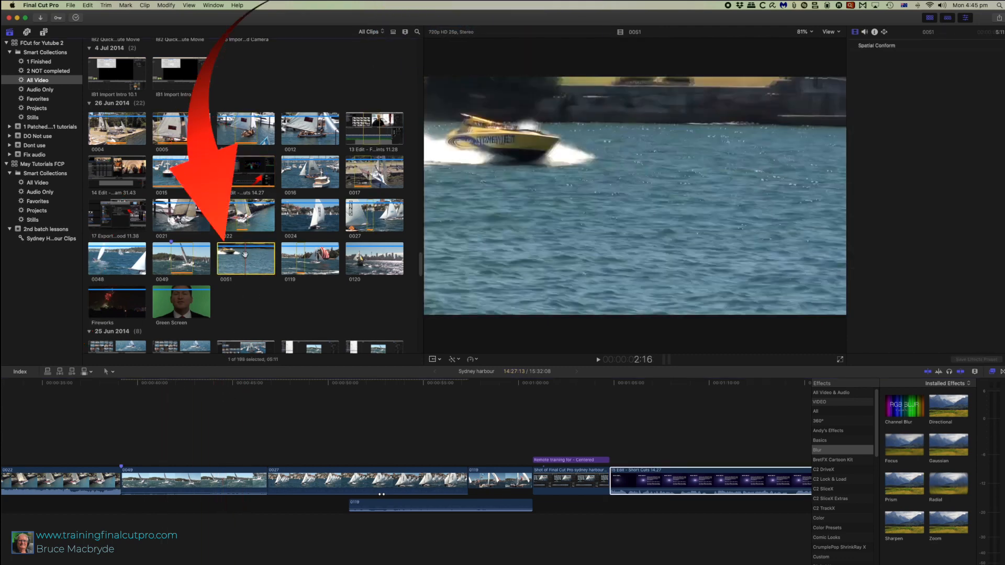
key("e")
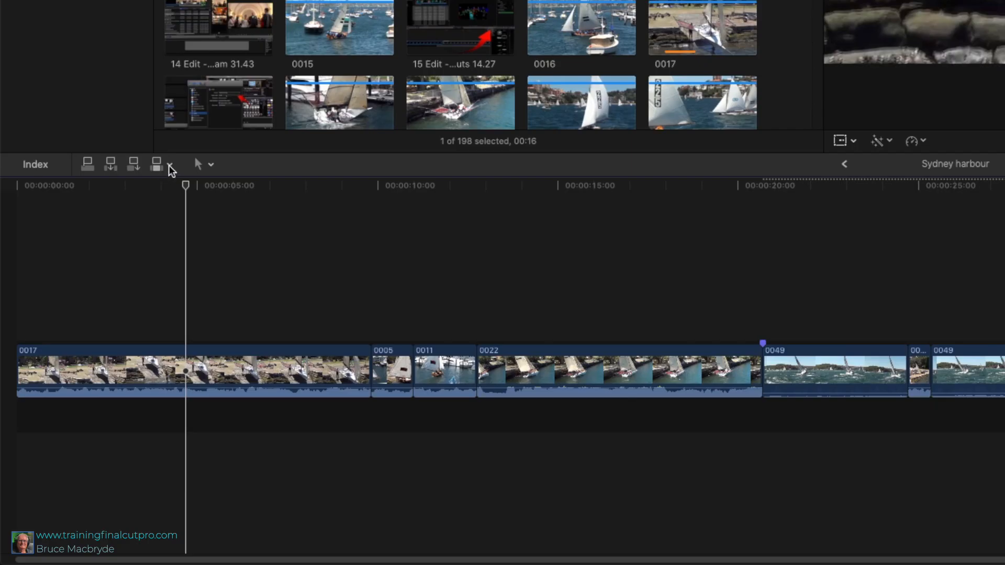
Restrict the media used for connect, insert and append edits to Audio Only.
left_click(170, 165)
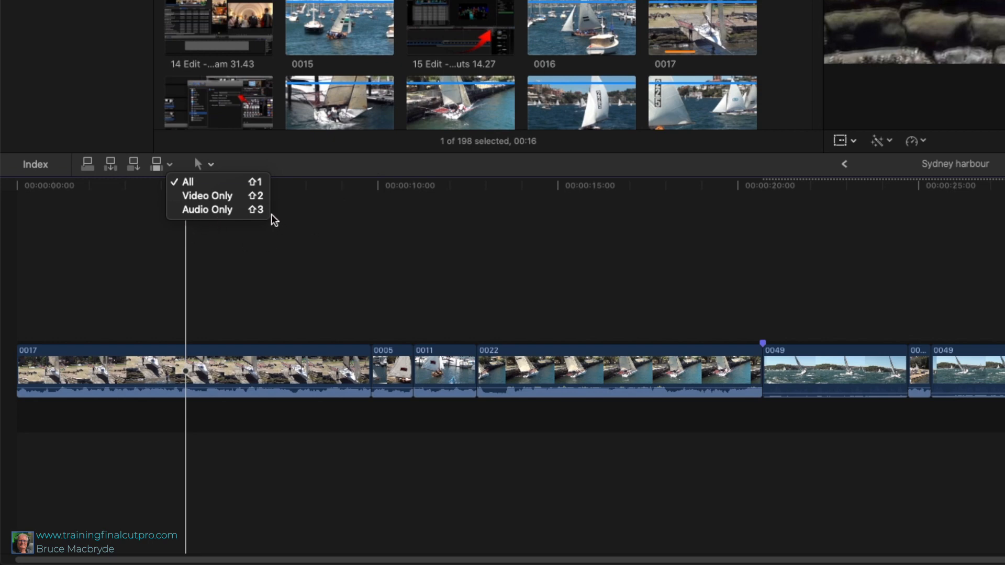
left_click(198, 210)
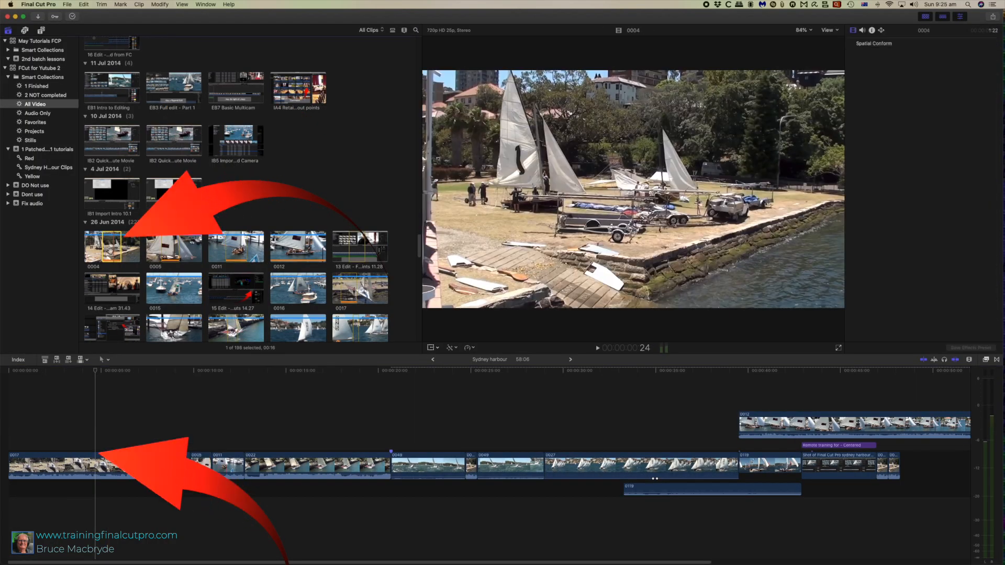
left_click(95, 434)
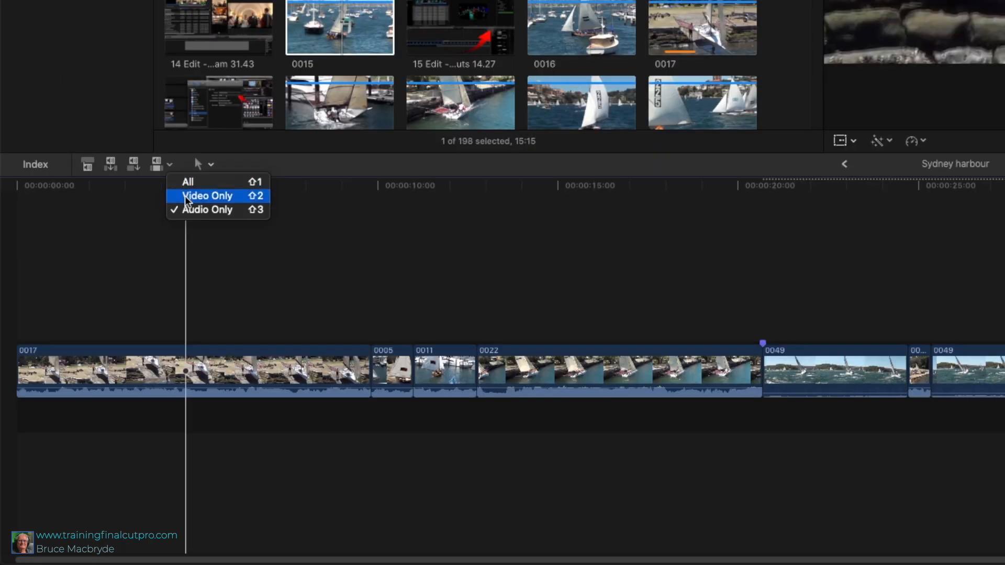
Switch clip edits to Video Only and insert the selected clip 0015 at the playhead within clip 0017.
left_click(199, 195)
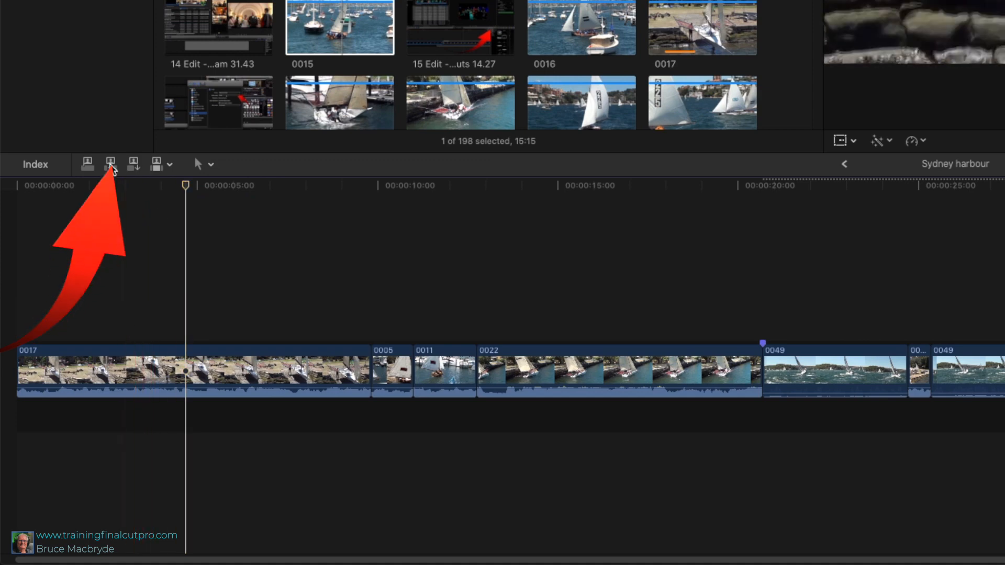
left_click(110, 165)
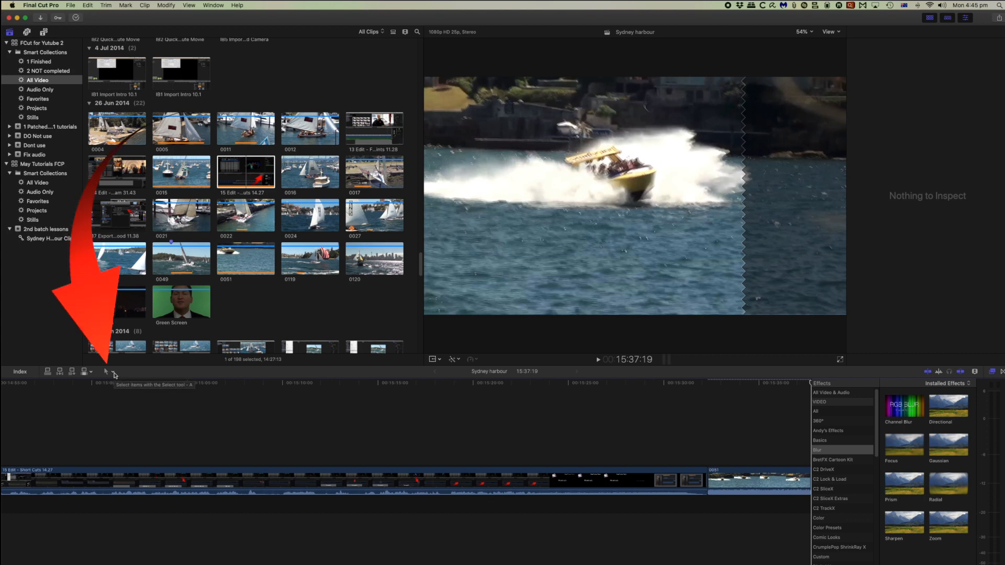
With the Select tool, move the small connected clip above clip 0015 about 3 seconds earlier and select clip 0015.
left_click(114, 373)
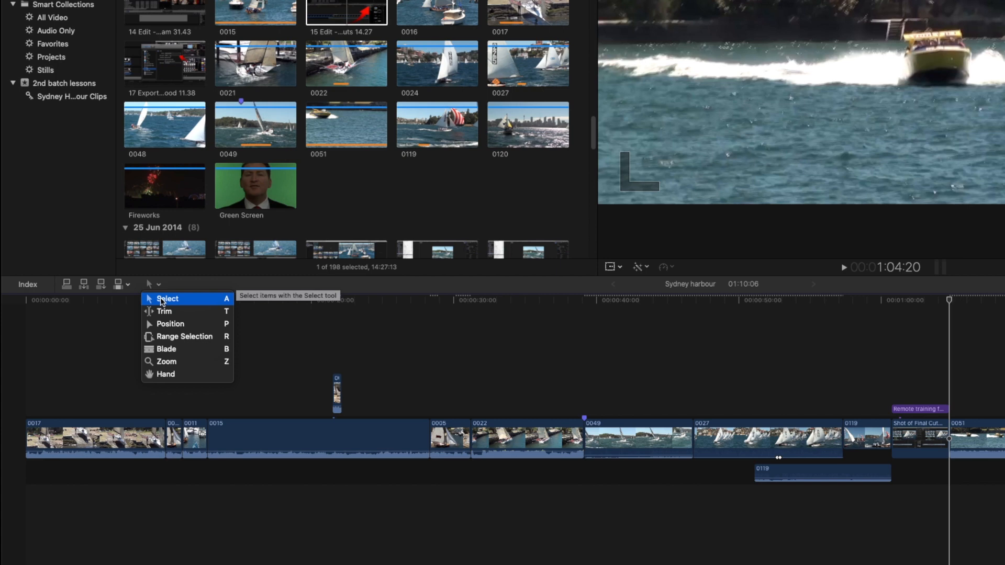
left_click(337, 396)
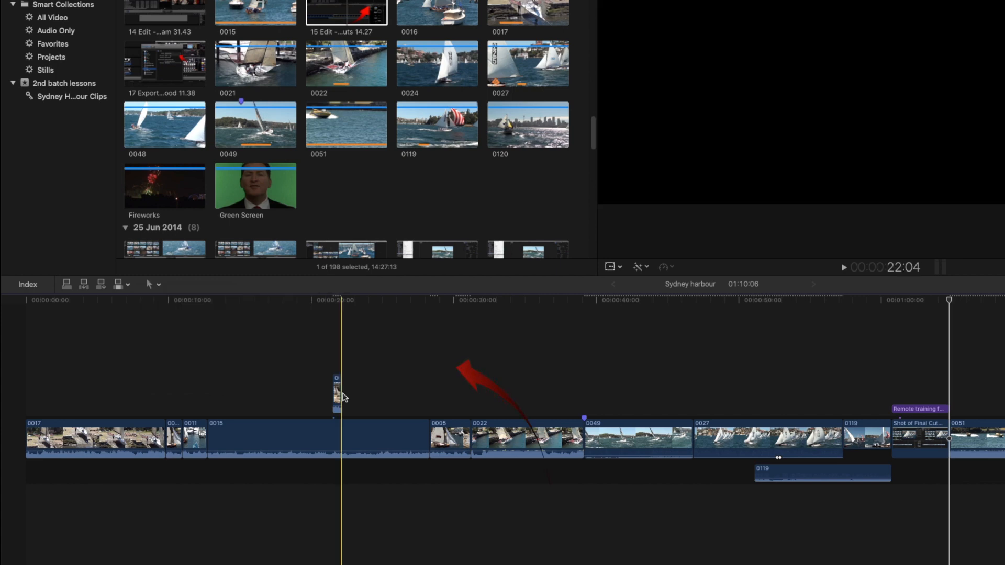
left_click_drag(337, 396, 298, 396)
mouse_move(214, 437)
left_mouse_down()
mouse_move(260, 437)
mouse_move(215, 438)
left_mouse_up()
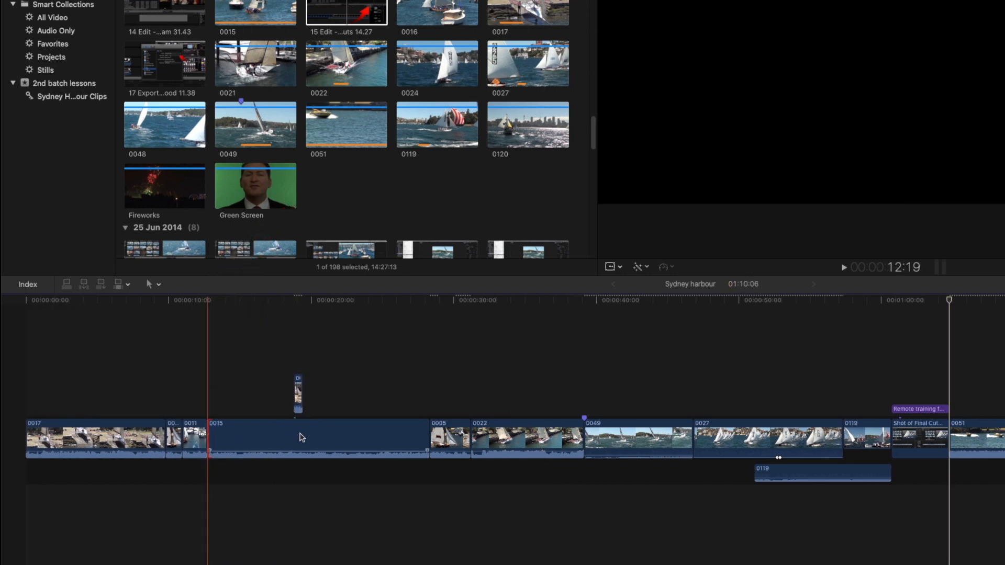
mouse_move(341, 438)
left_mouse_down()
mouse_move(357, 419)
mouse_move(496, 400)
mouse_move(679, 399)
mouse_move(484, 377)
mouse_move(326, 437)
left_mouse_up()
Use the Trim tool to roll the edit point between clips 0022 and 0049 about 2 seconds earlier.
left_click(151, 284)
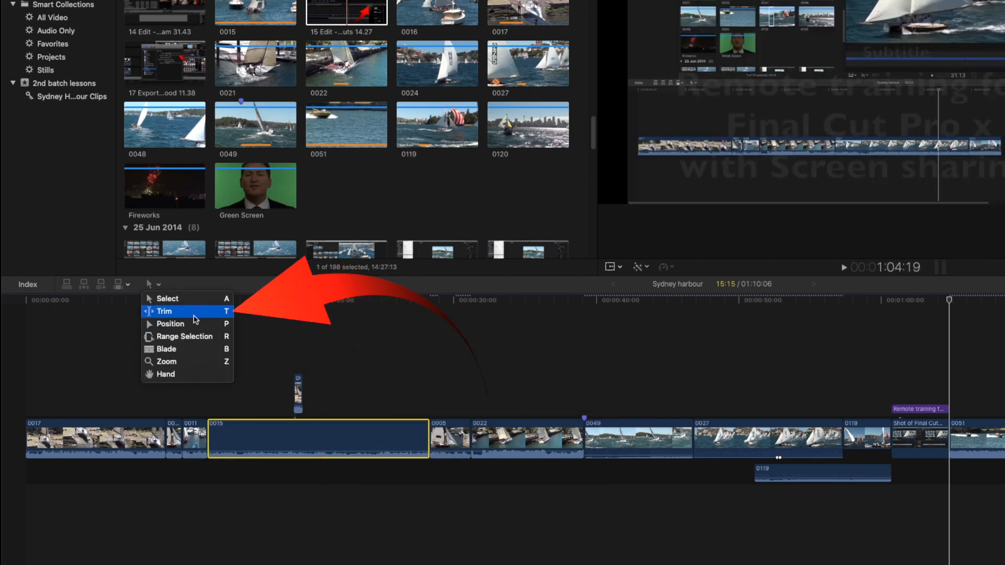
left_click(263, 317)
left_click(450, 370)
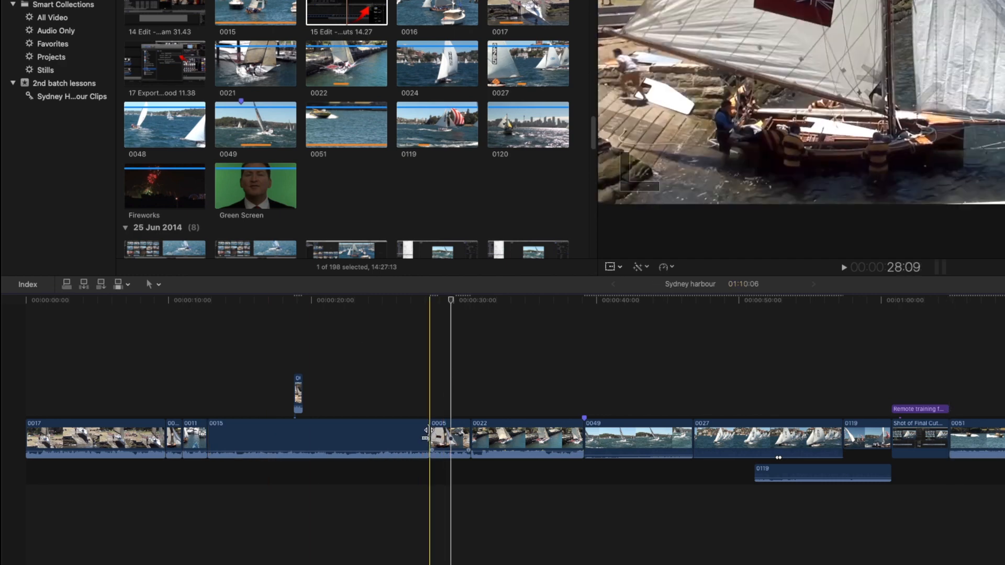
key("t")
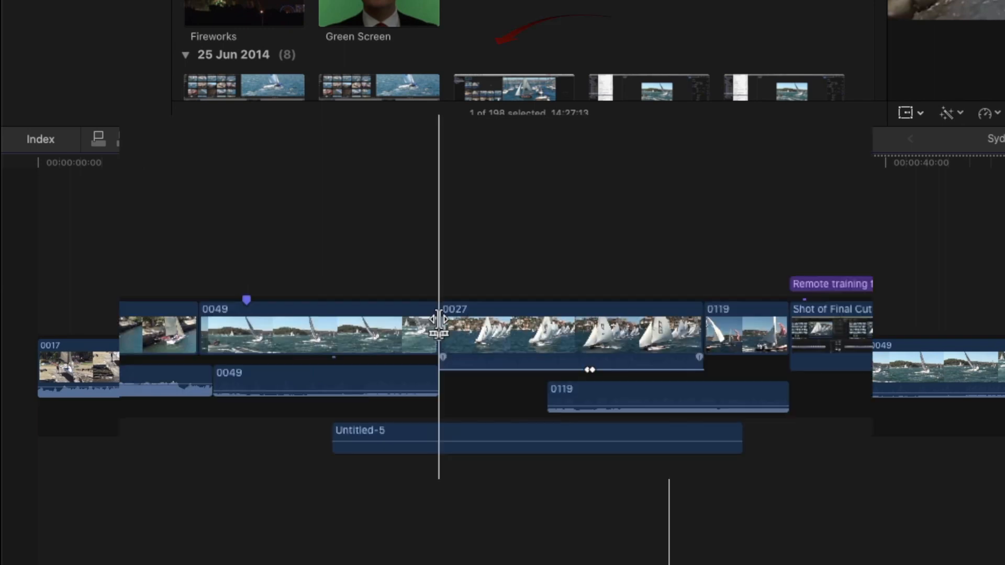
left_click(438, 309)
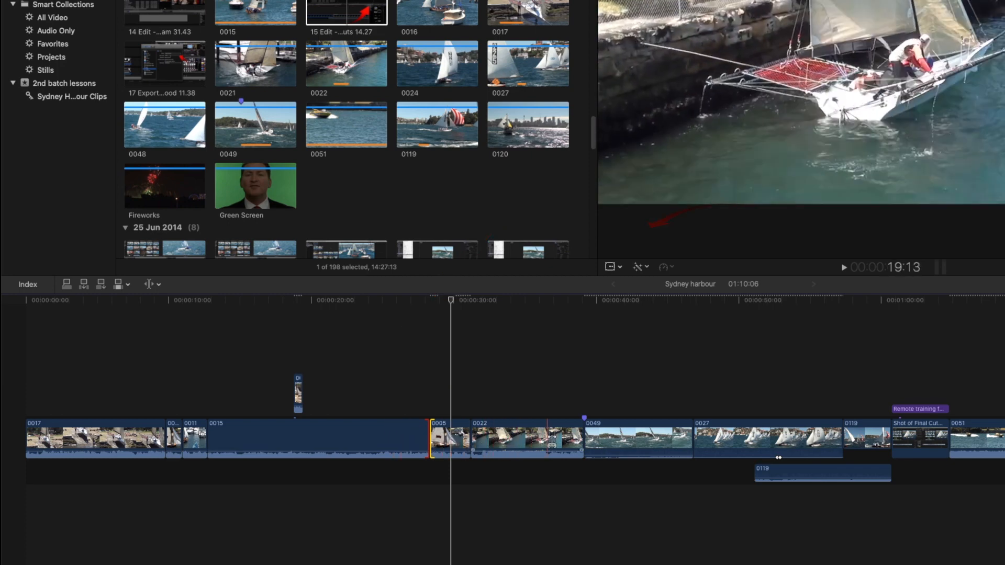
left_click(583, 437)
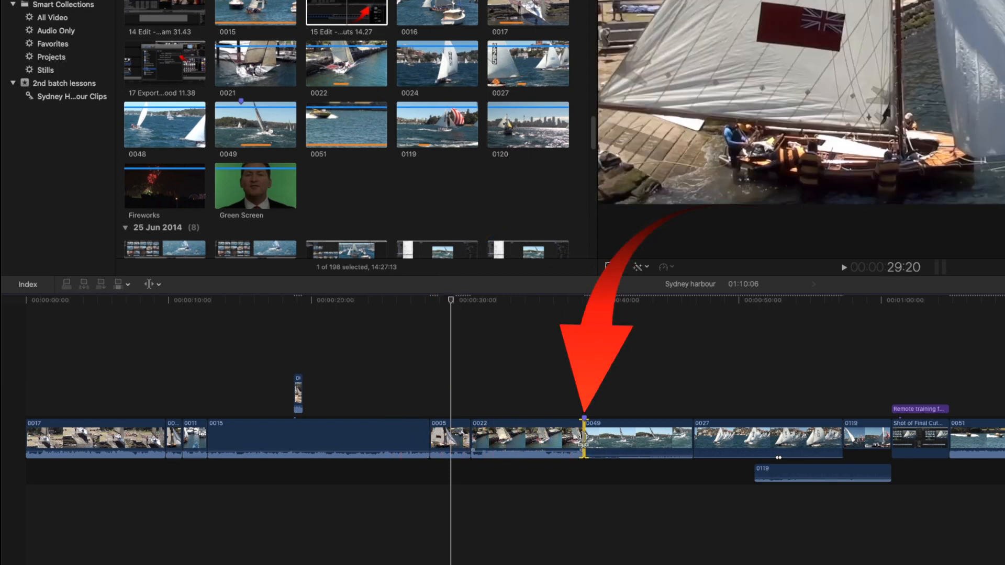
left_click_drag(583, 437, 555, 436)
left_click_drag(300, 516, 333, 515)
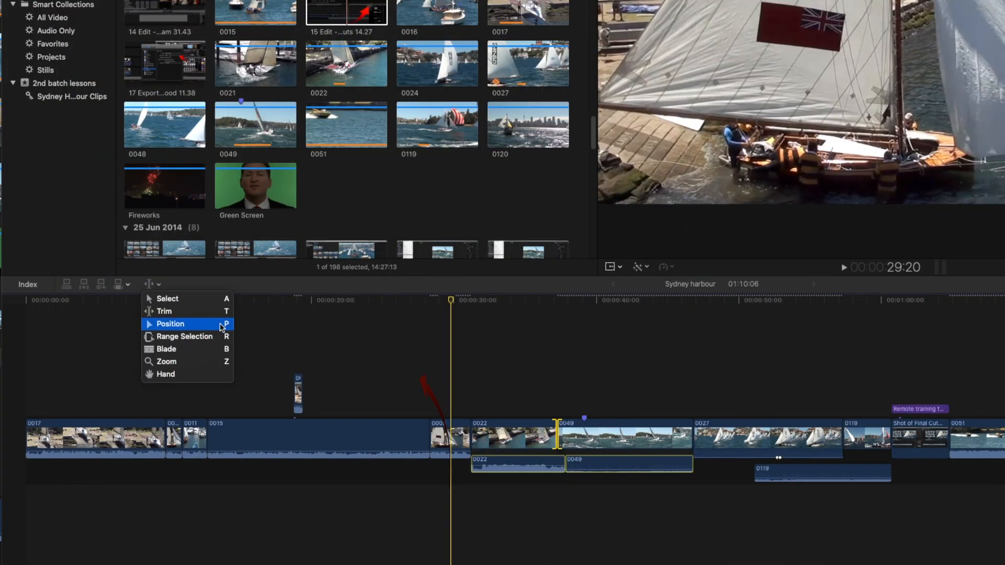
Use the Position tool to move the final clip 0051 about 7.7 seconds further along the storyline, leaving a gap before it.
left_click(191, 325)
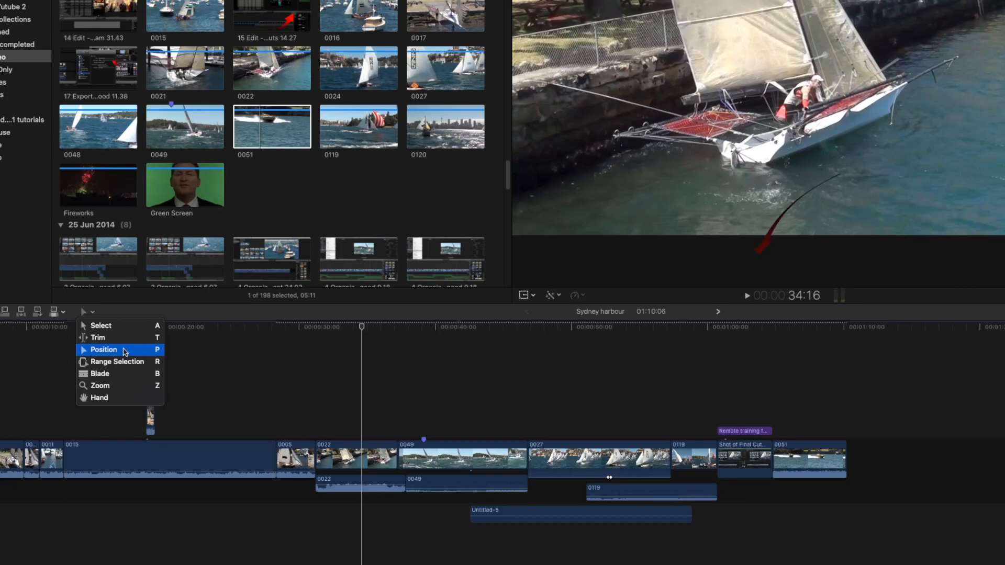
left_click(798, 463)
left_click(798, 462)
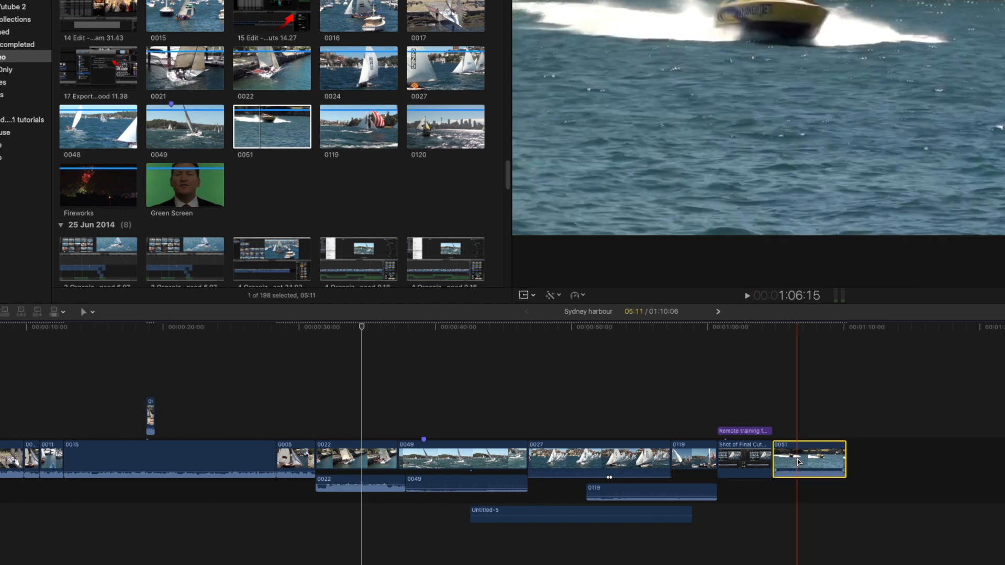
left_click_drag(798, 463, 902, 462)
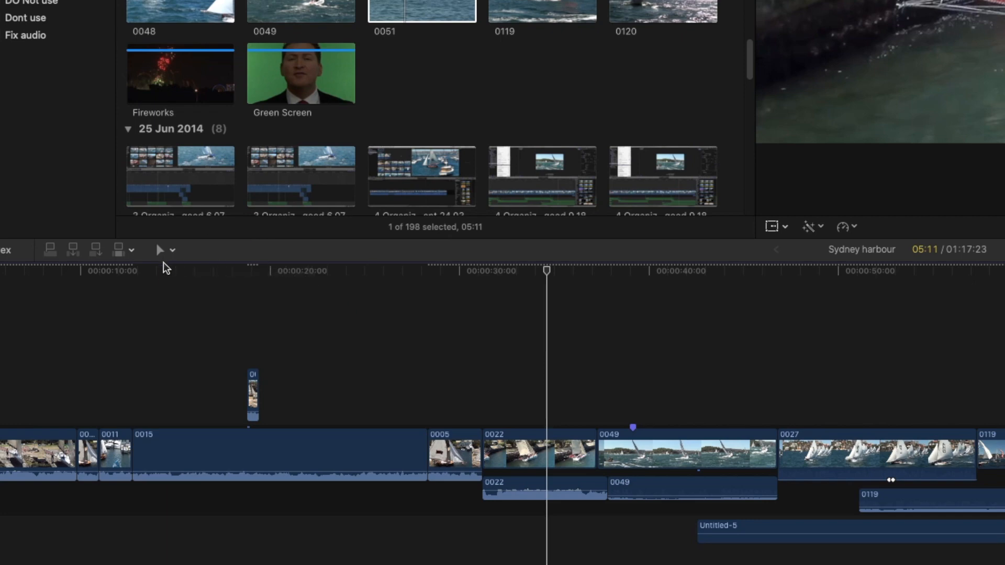
Select a range of about 25 seconds from within clip 0015 into clip 0027 using the Range Selection tool.
left_click(161, 250)
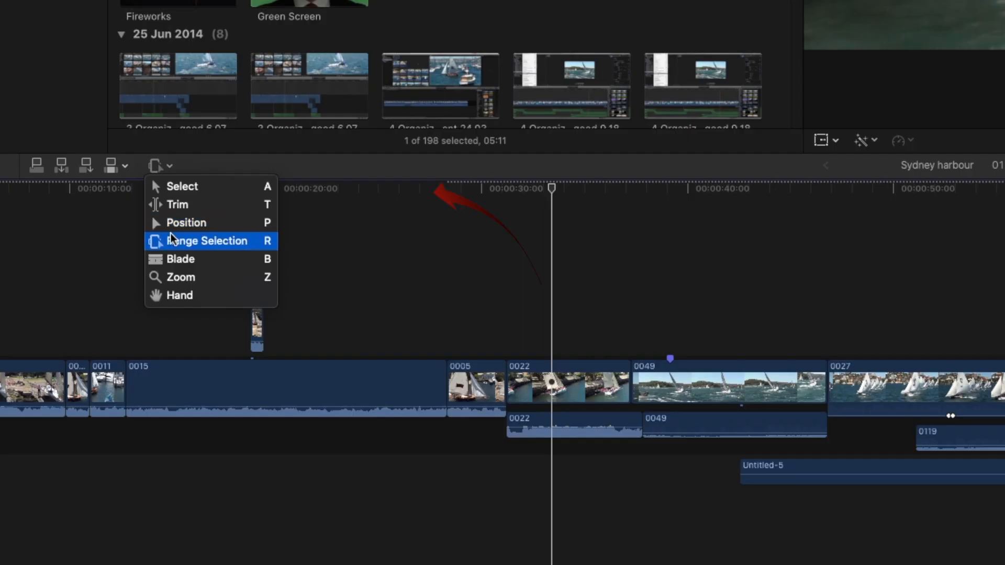
left_click(97, 362)
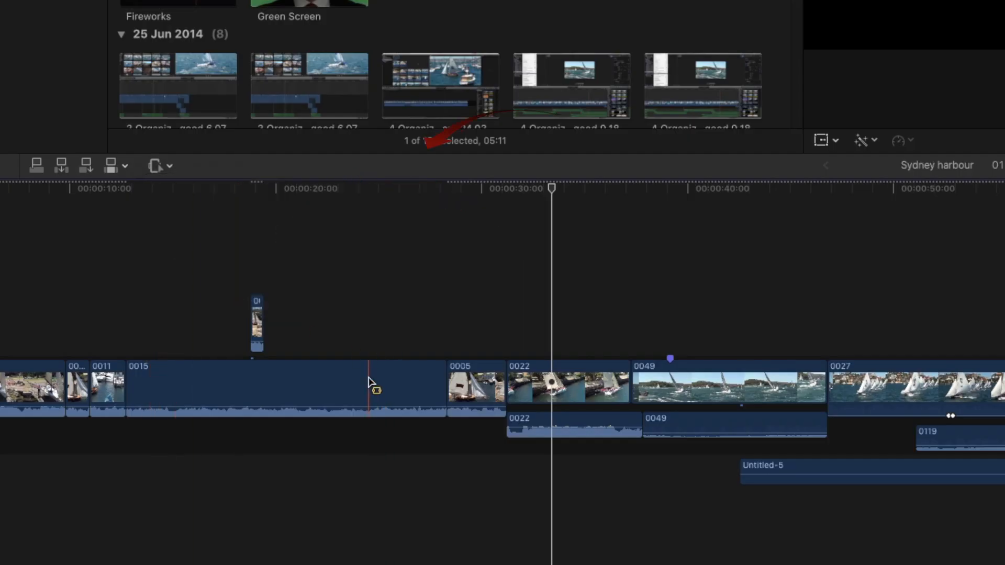
left_click_drag(368, 384, 880, 408)
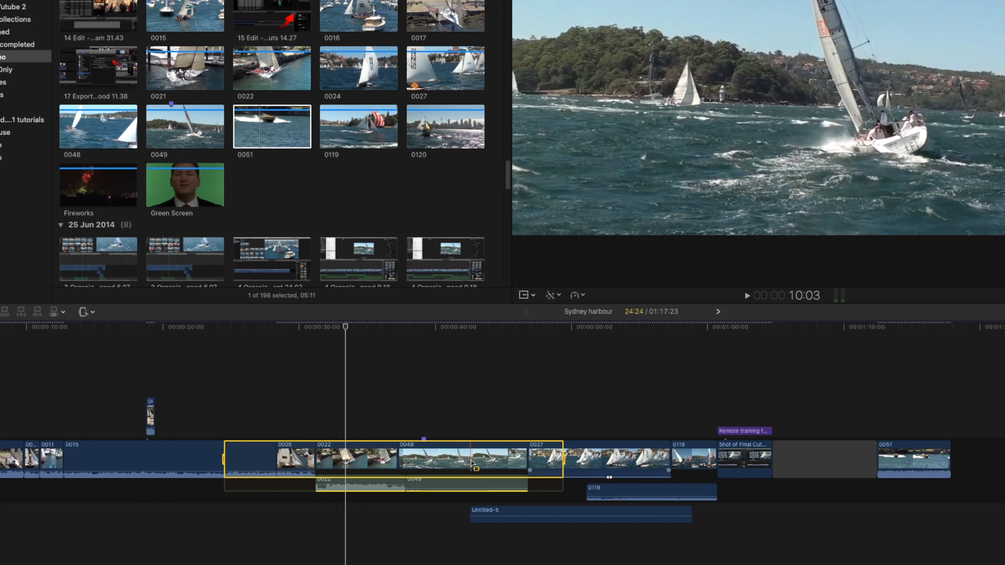
Cut clip 0015 with the Blade tool at about 21 seconds and again at about 25 seconds.
left_click(86, 312)
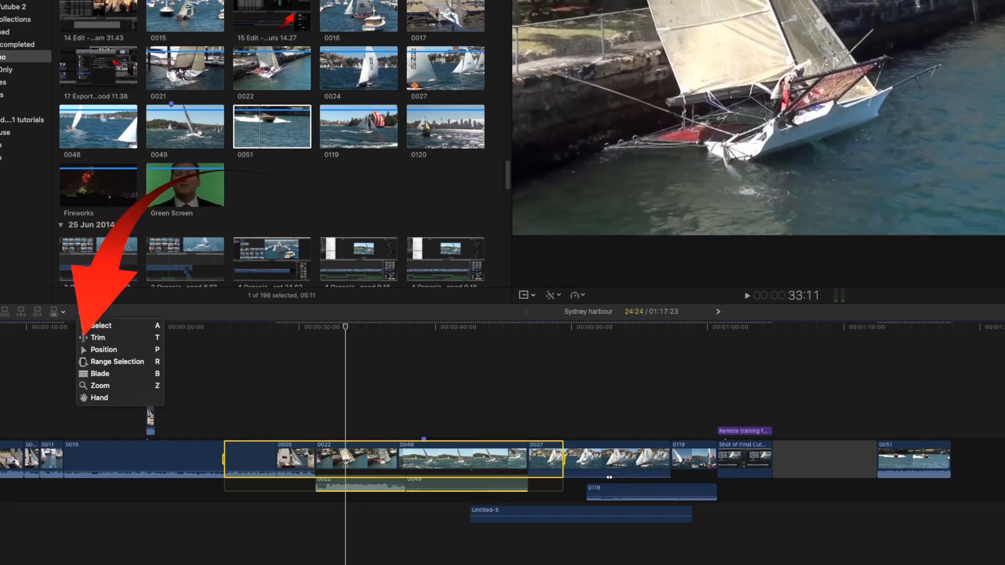
left_click(99, 375)
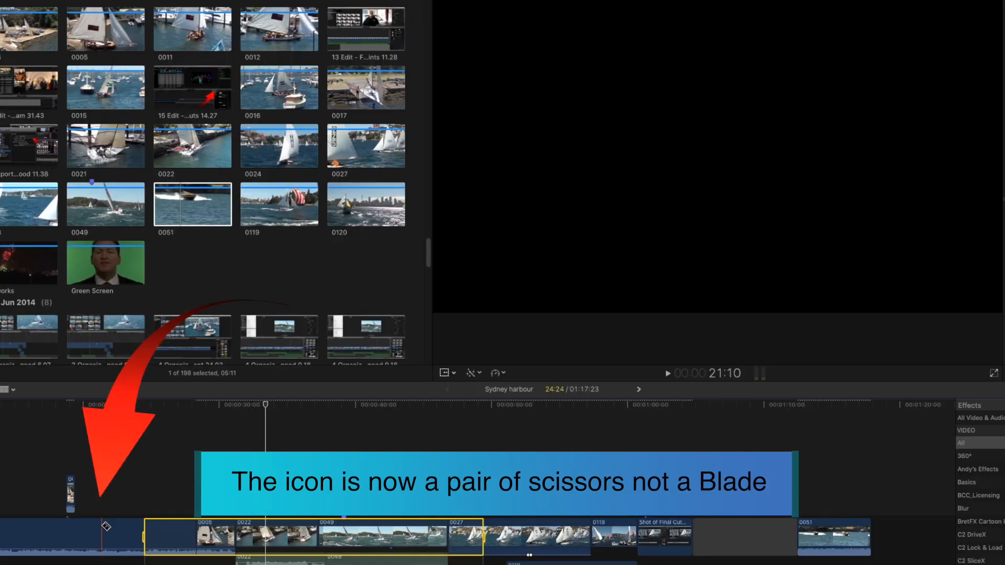
left_click(105, 526)
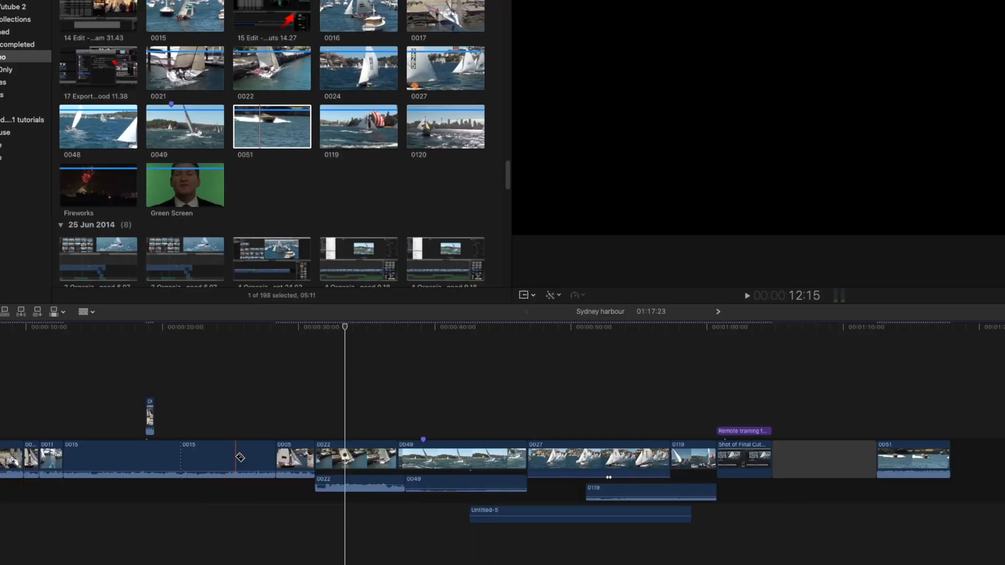
left_click(227, 453)
scroll(229, 448, "right", 1)
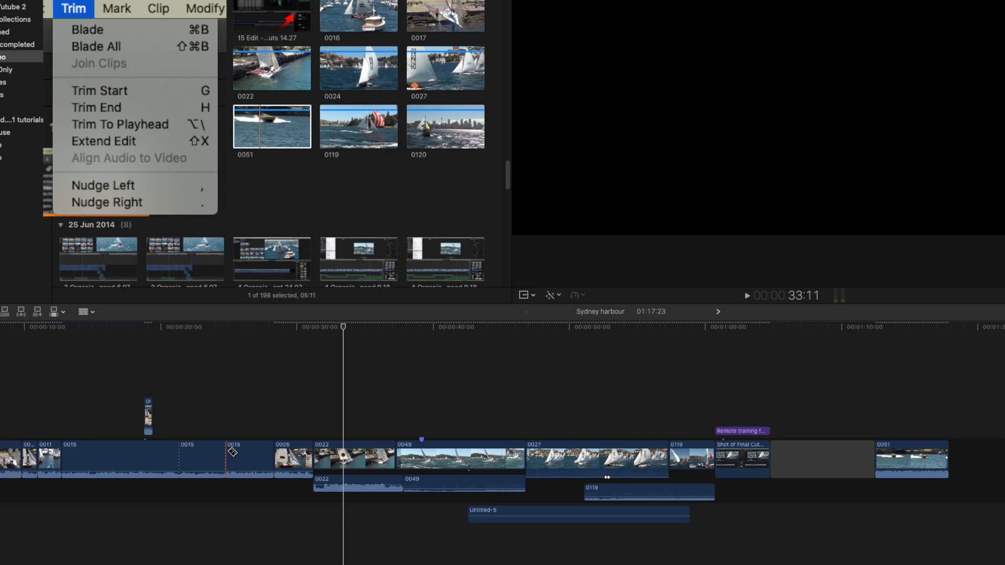
key("Escape")
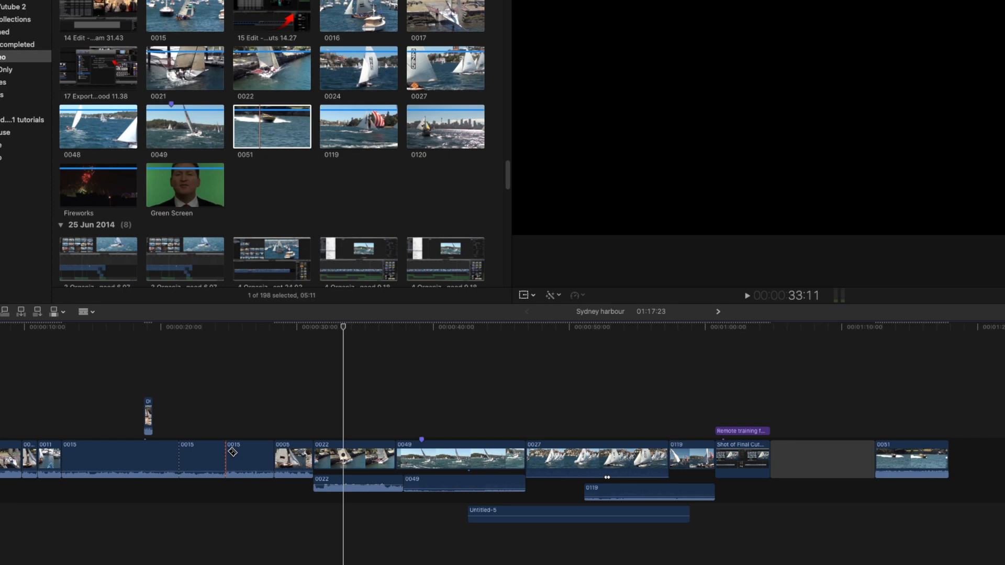
Return to the Select tool and blade the last section of clip 0015 at the playhead, placed at 26:13.
left_click(85, 312)
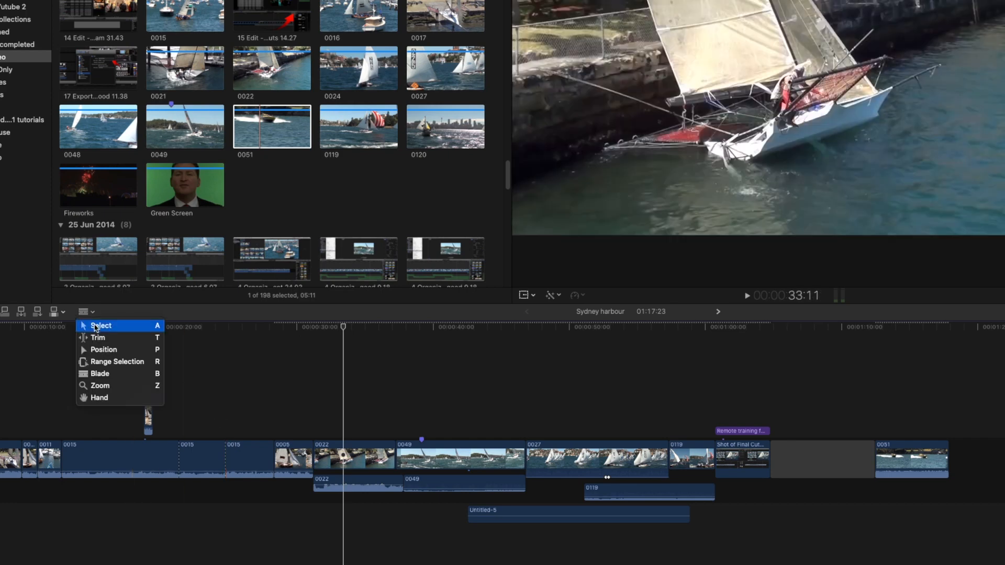
left_click(95, 326)
left_click(250, 327)
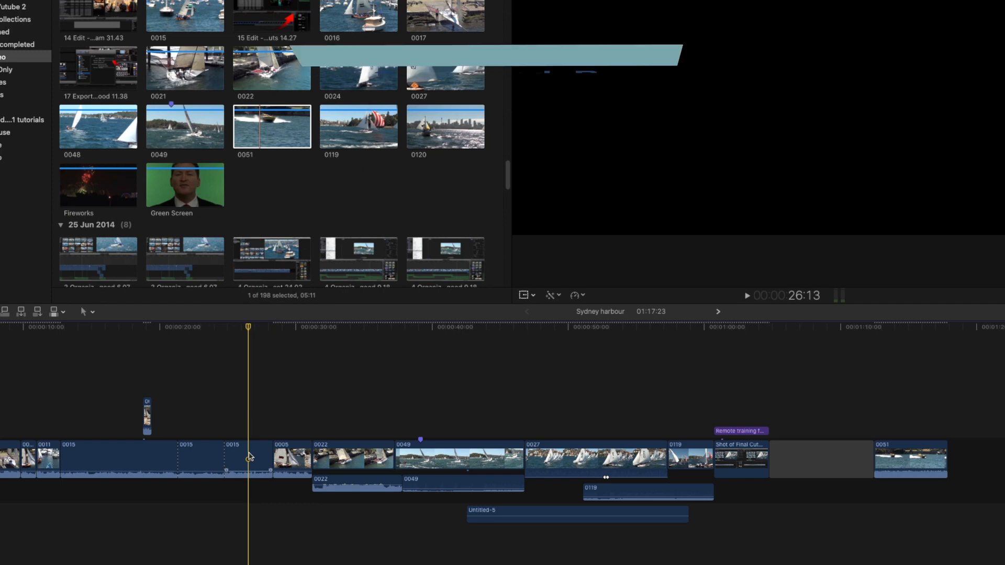
key("super+b")
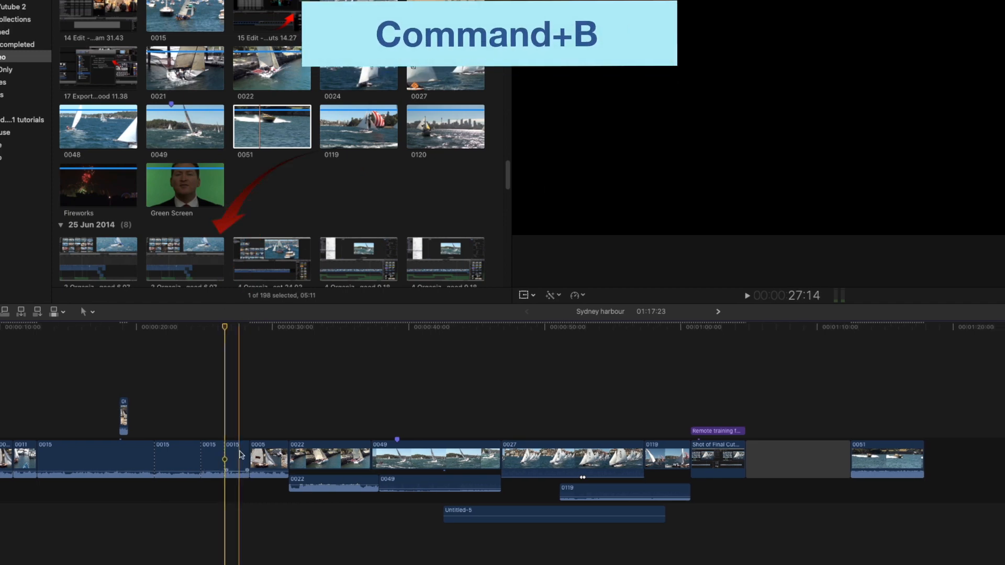
Switch to the Hand tool and pan the timeline slightly.
left_click(95, 313)
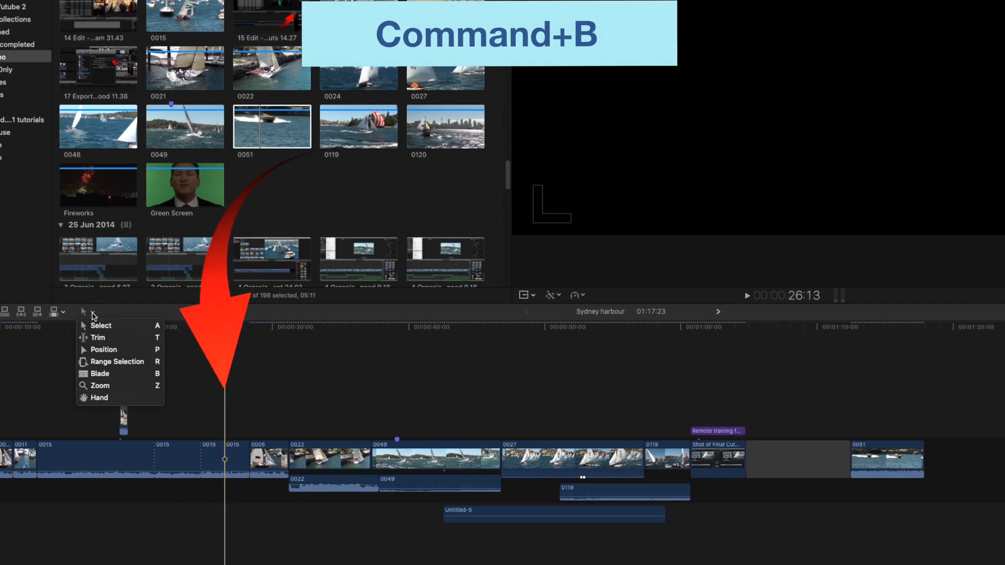
left_click(95, 399)
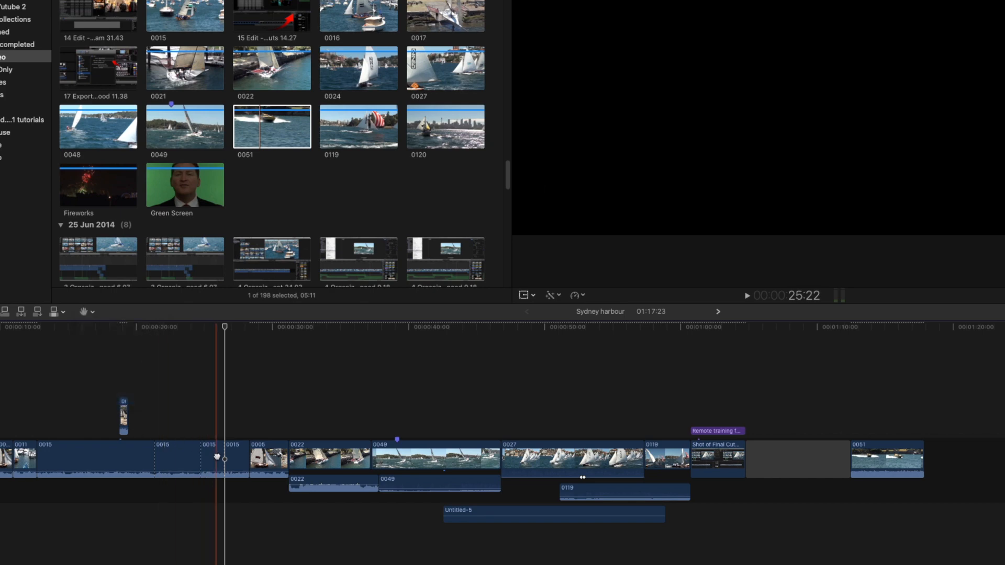
mouse_move(217, 456)
left_mouse_down()
mouse_move(315, 456)
mouse_move(161, 456)
mouse_move(228, 456)
left_mouse_up()
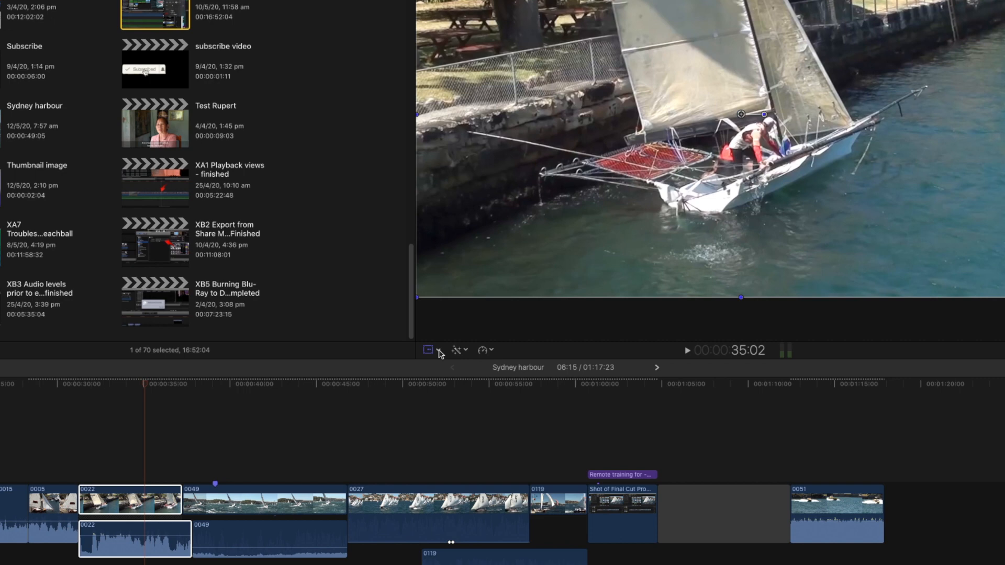
Scale clip 0022 to 96.35% with Transform and crop 18.2 off its bottom edge in Trim mode.
left_click(438, 349)
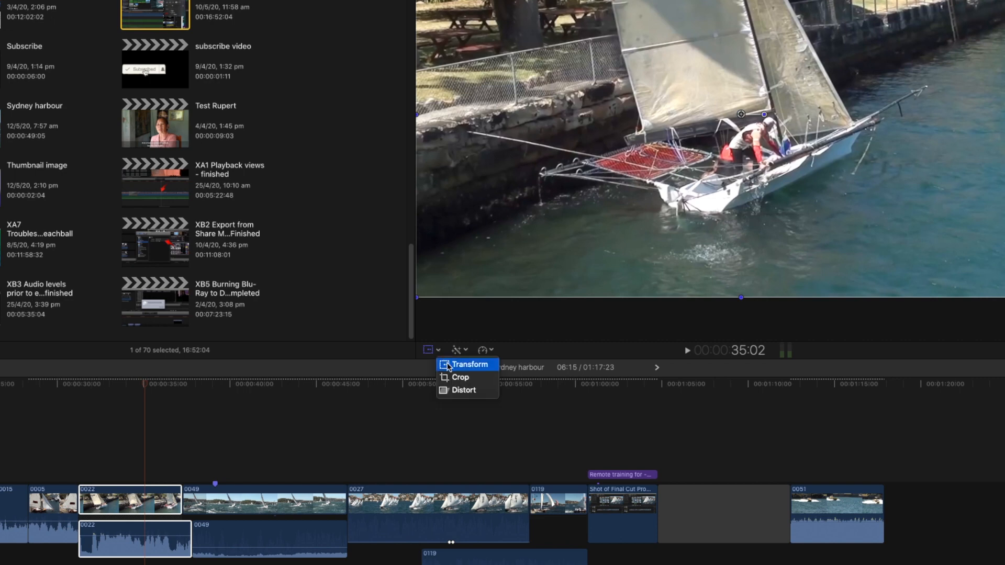
left_click(422, 300)
mouse_move(416, 297)
left_mouse_down()
mouse_move(520, 231)
mouse_move(423, 281)
left_mouse_up()
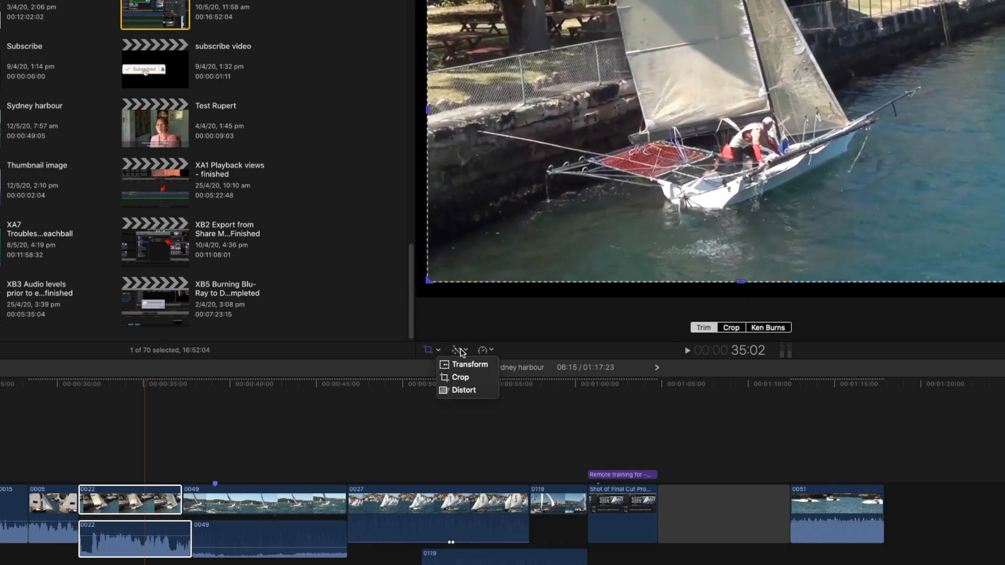
Show the Color Inspector for clip 0022.
left_click(461, 351)
left_click(463, 351)
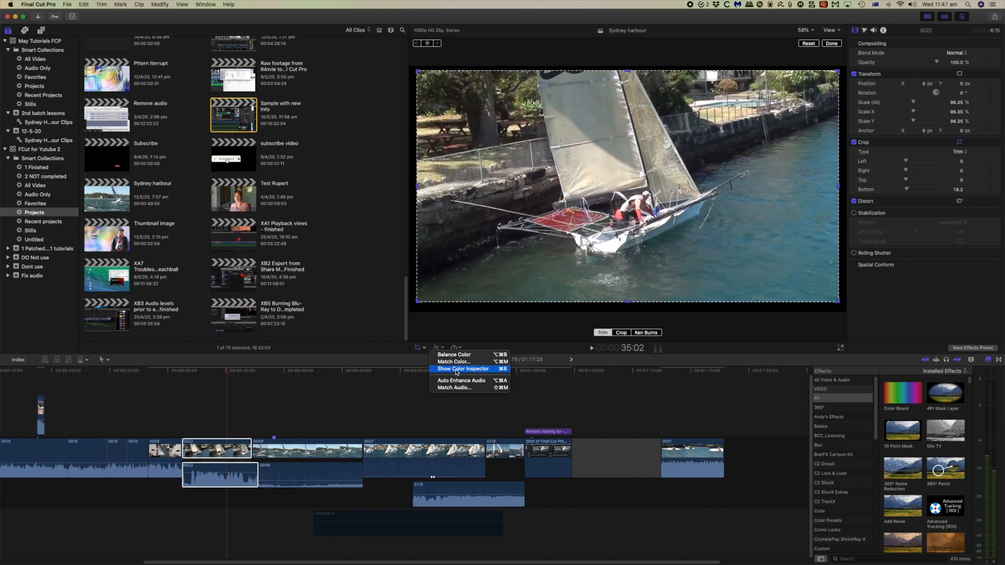
left_click(457, 369)
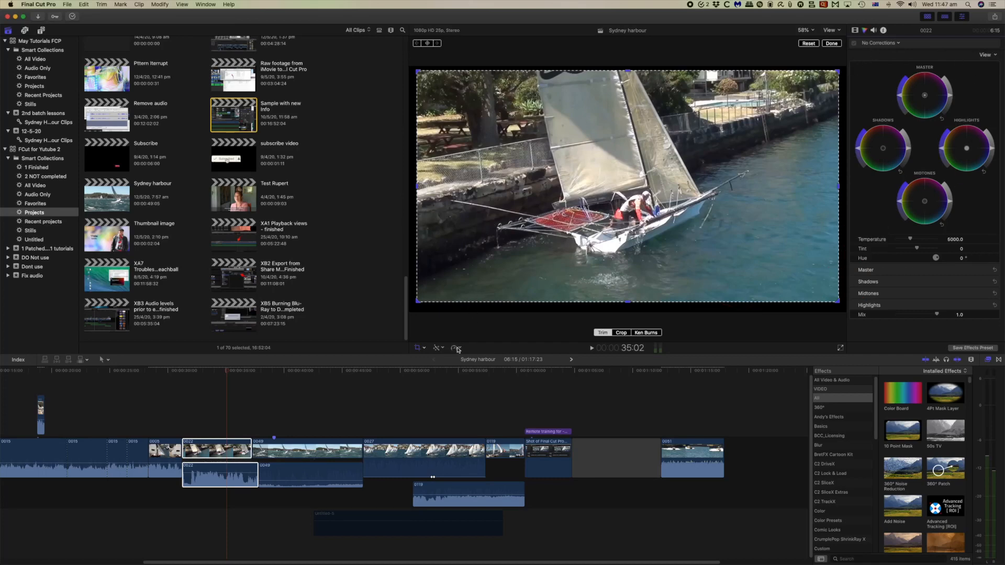
Look through the retiming options for clip 0022, including Fast, Speed Ramp, Instant Replay and Video Quality.
left_click(456, 349)
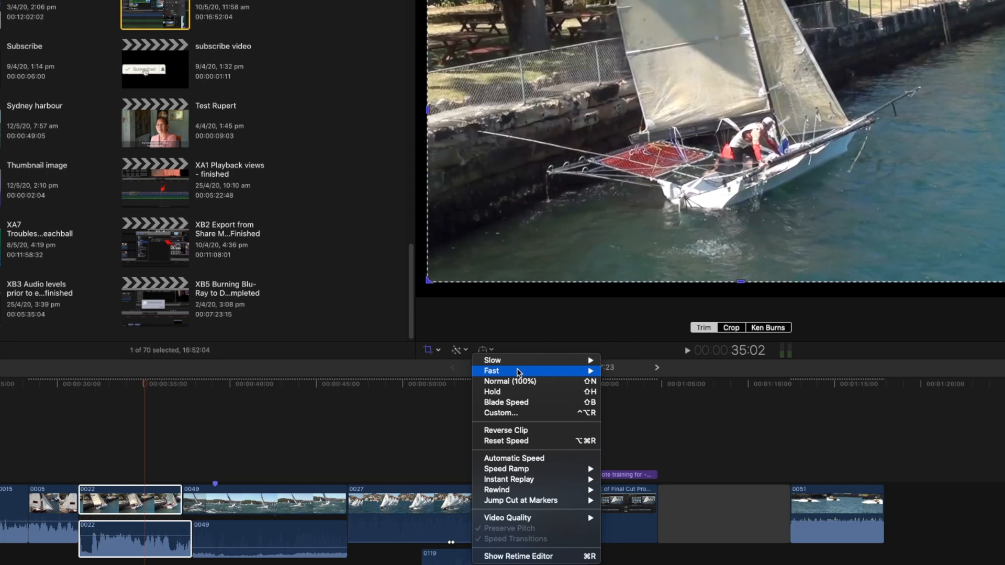
mouse_move(509, 373)
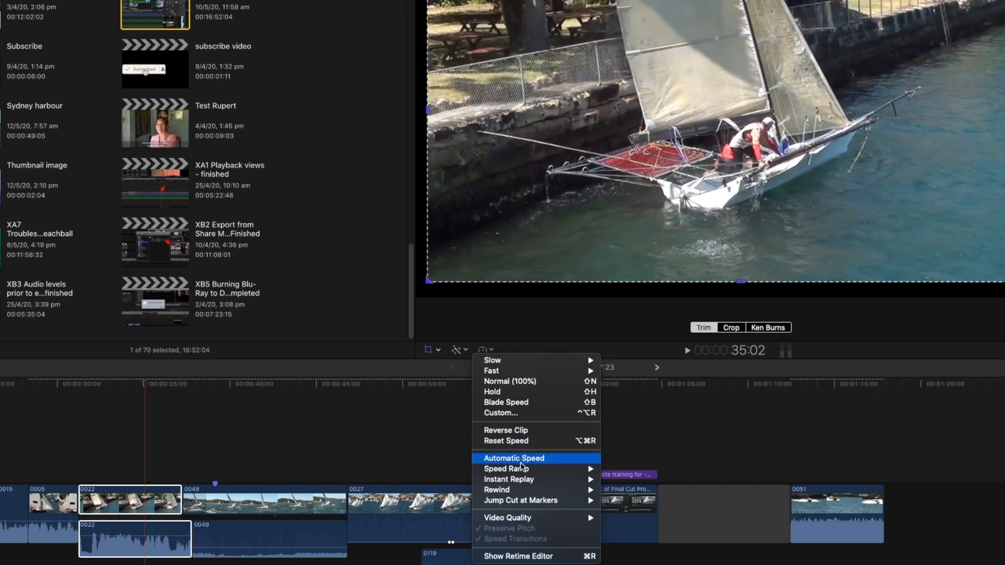
mouse_move(513, 470)
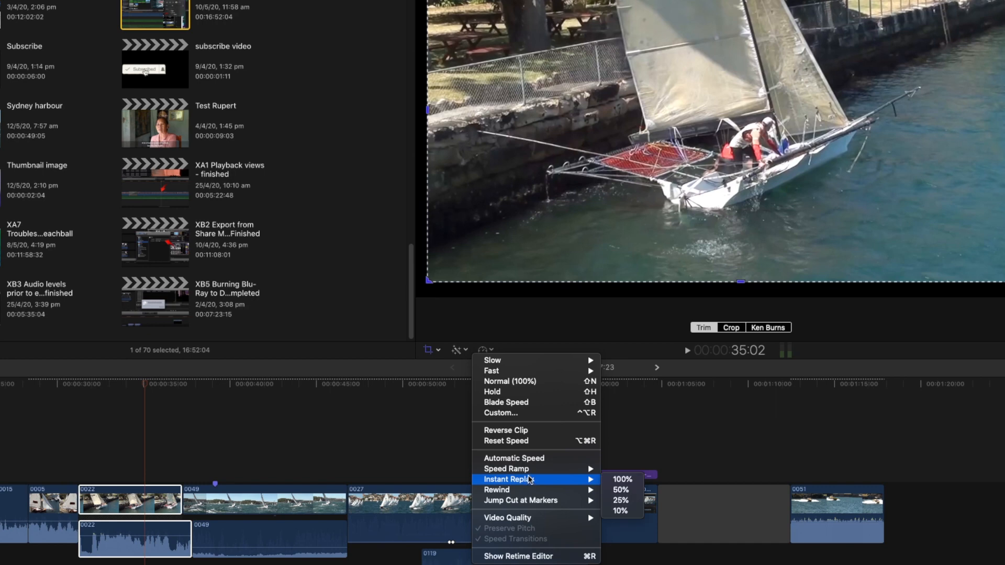
mouse_move(498, 524)
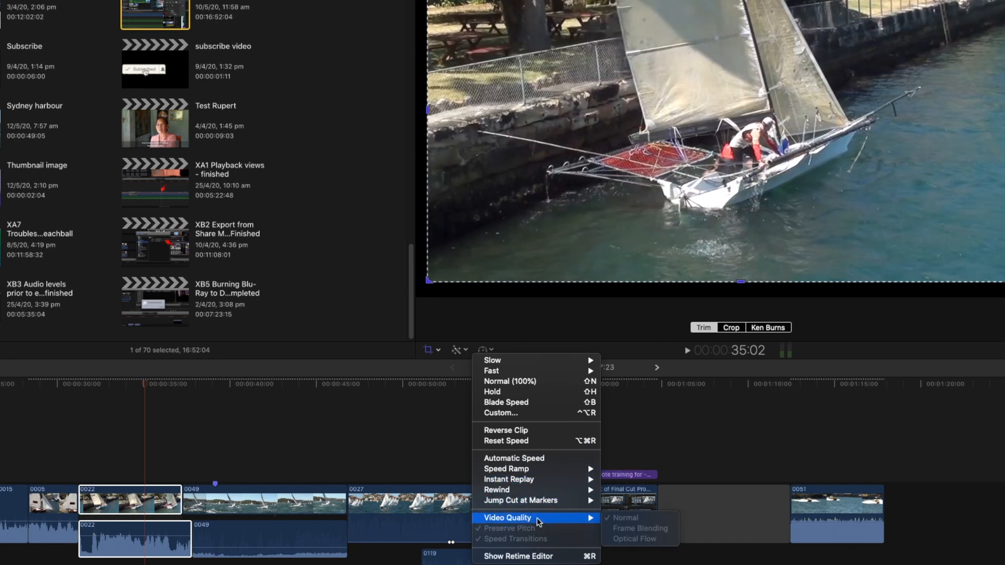
left_click(149, 498)
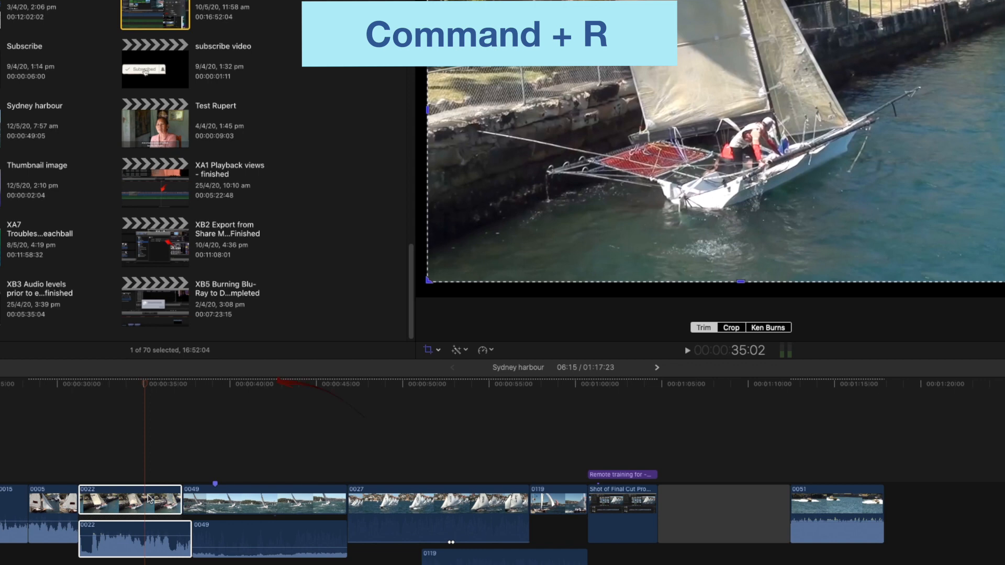
Show the retime editor for clip 0022, slow the clip to 49%, and open its retiming options.
key("super+r")
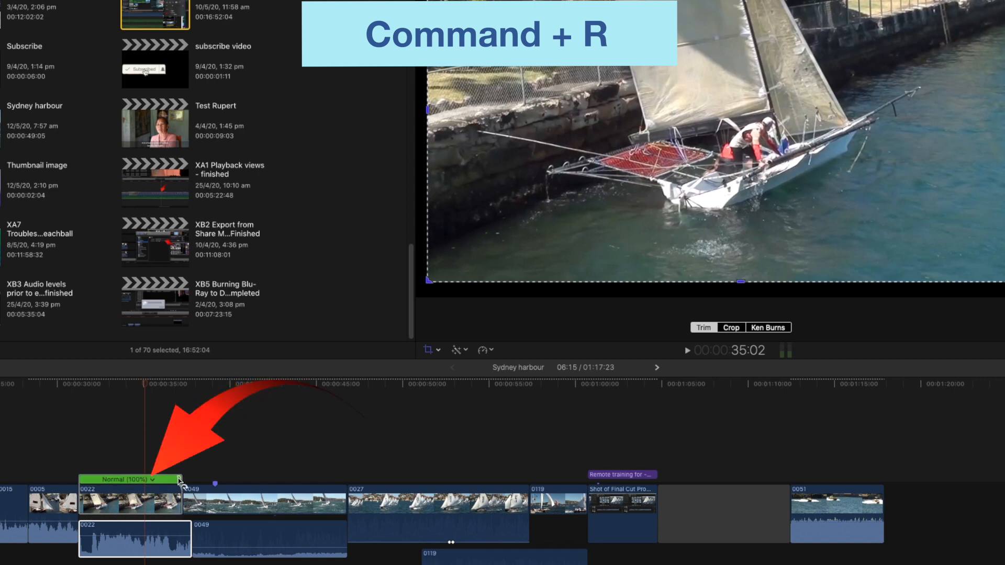
left_click_drag(179, 481, 291, 480)
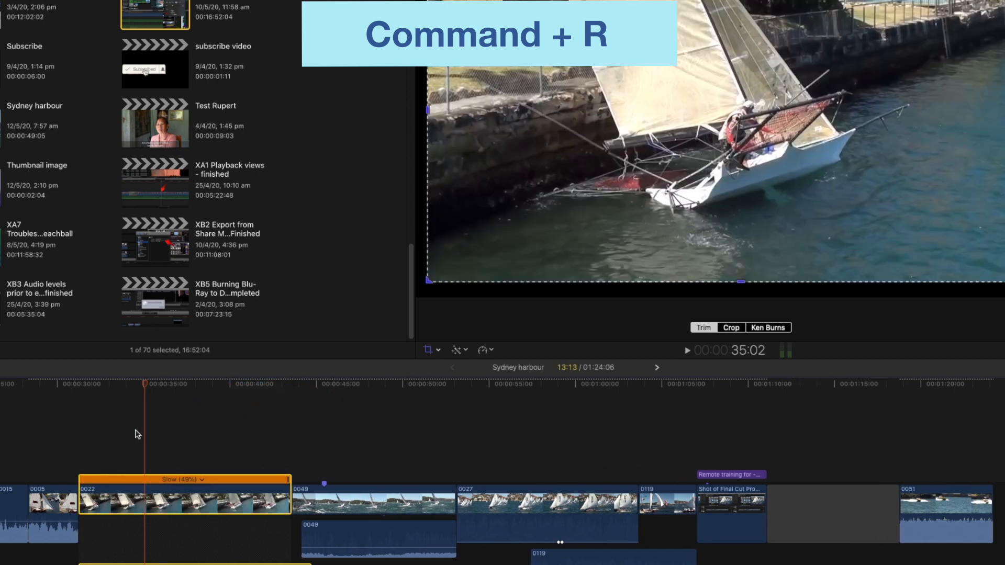
left_click(486, 351)
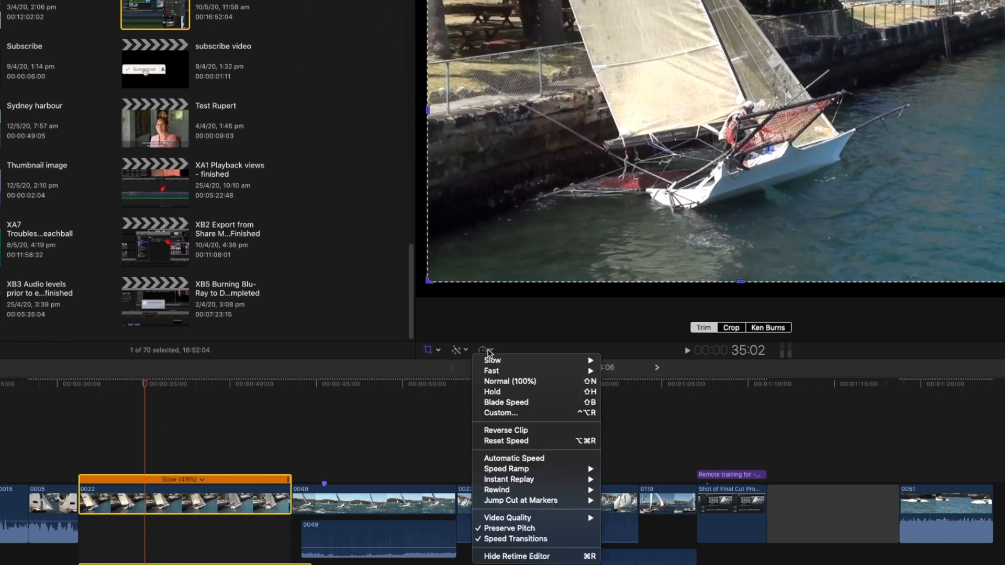
mouse_move(505, 516)
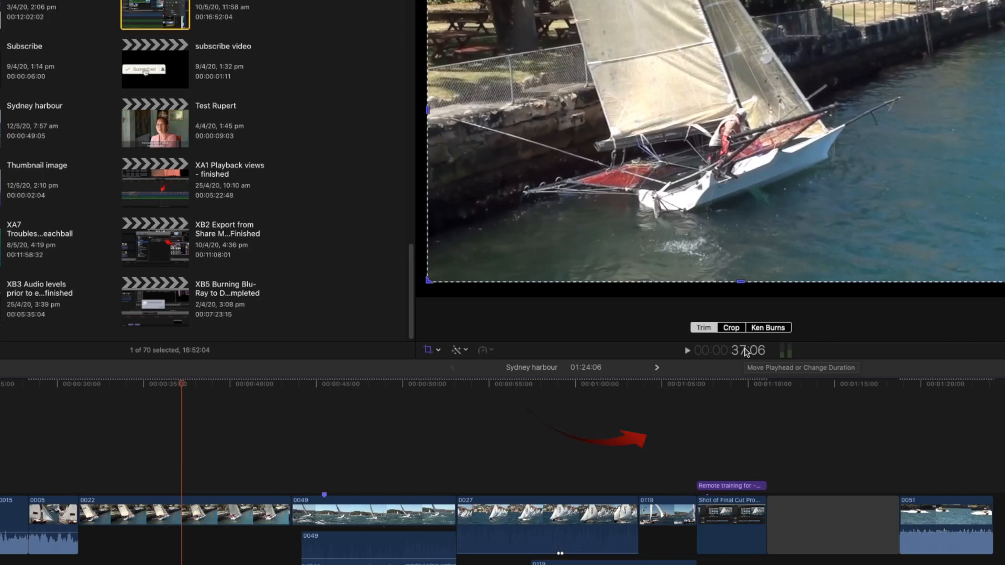
Move the playhead to 10:00 by entering the timecode.
left_click(747, 351)
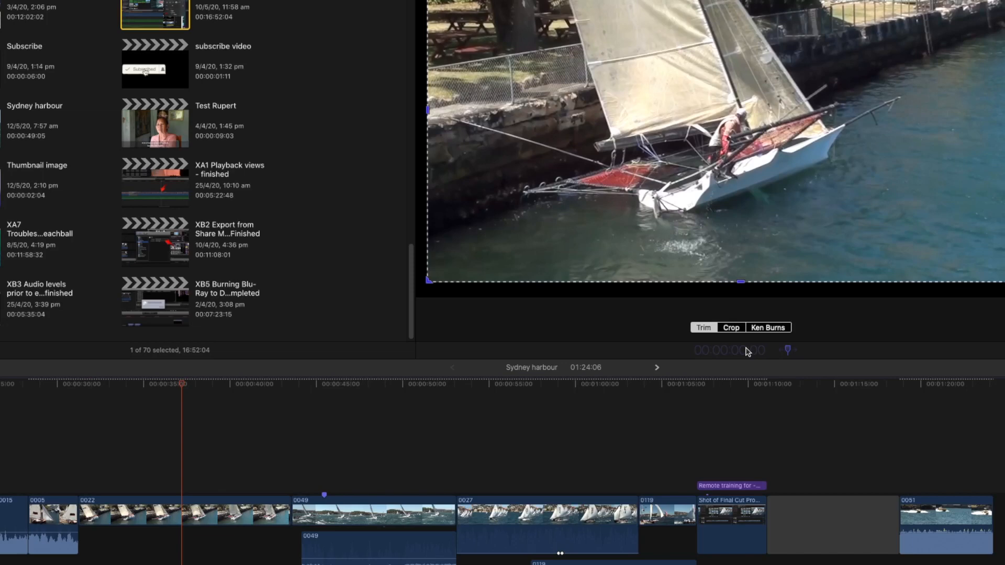
type("10")
type("0")
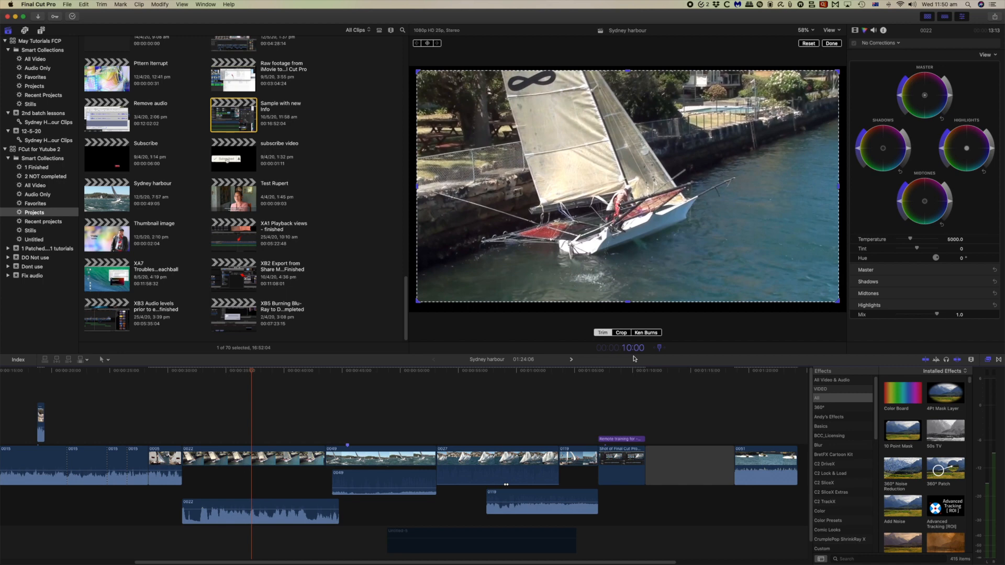
key("Return")
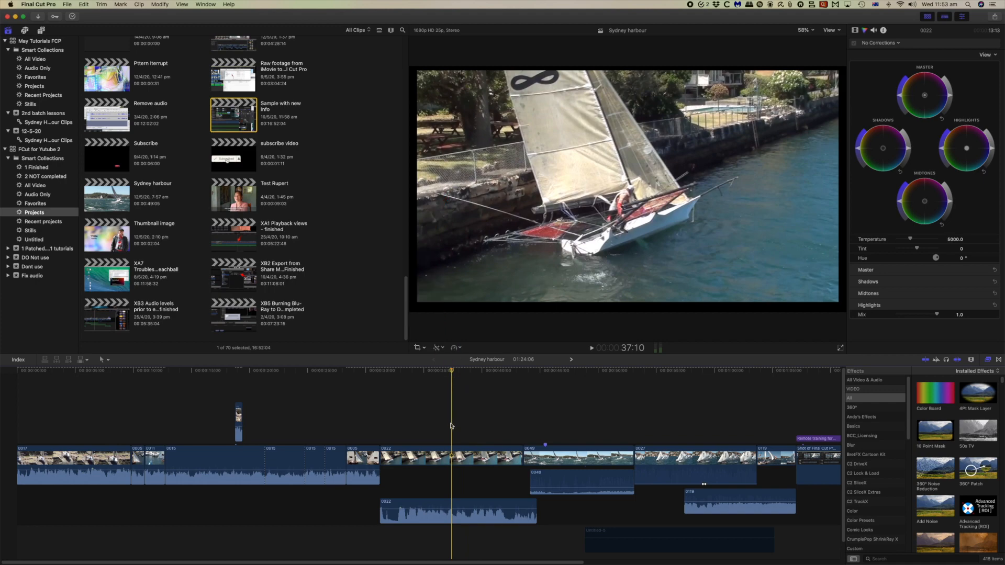
Turn off skimming, place the playhead at 49:23 over clip 0049, and move it back to about 38:00 over clip 0022.
left_click(925, 359)
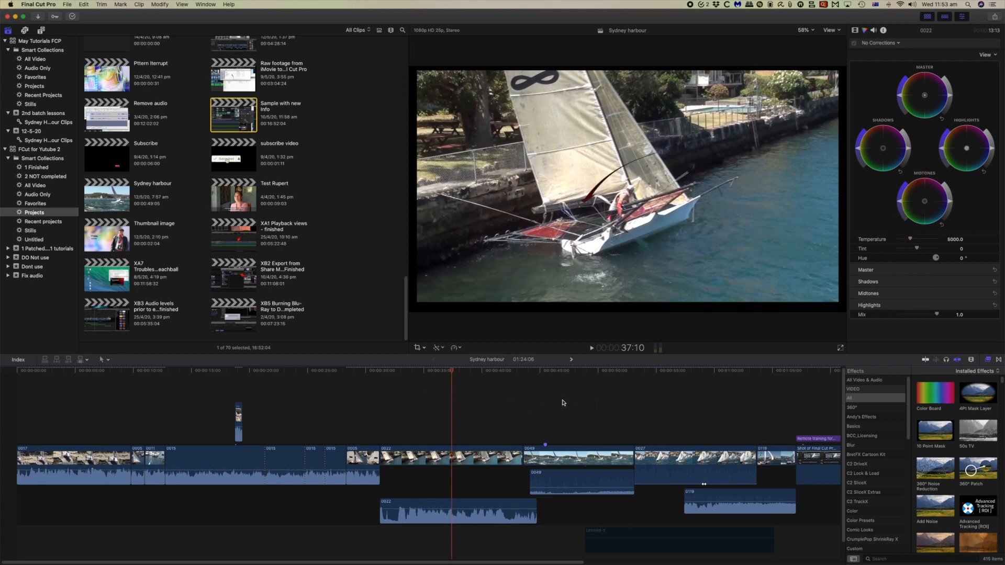
left_click(597, 403)
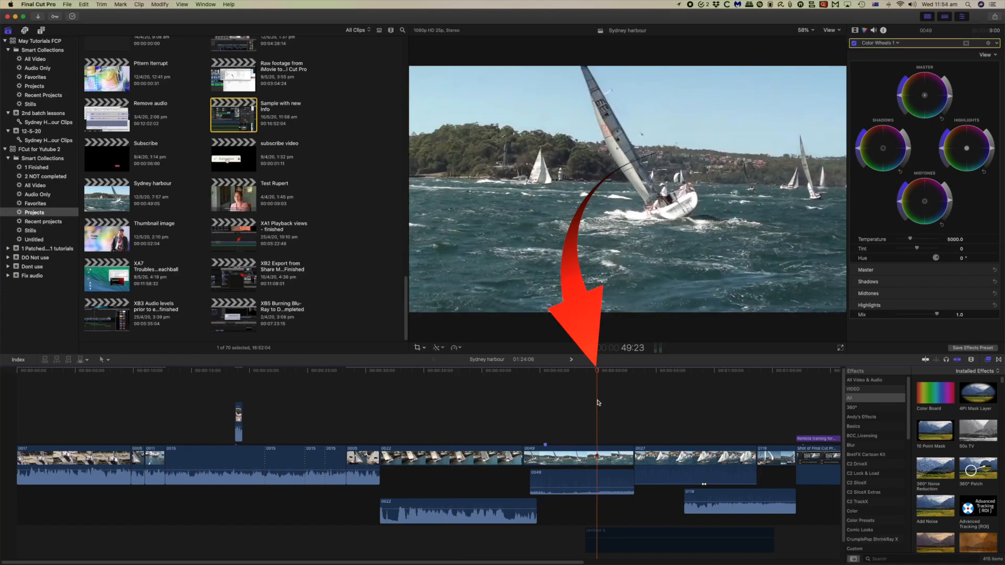
left_click_drag(598, 373, 460, 375)
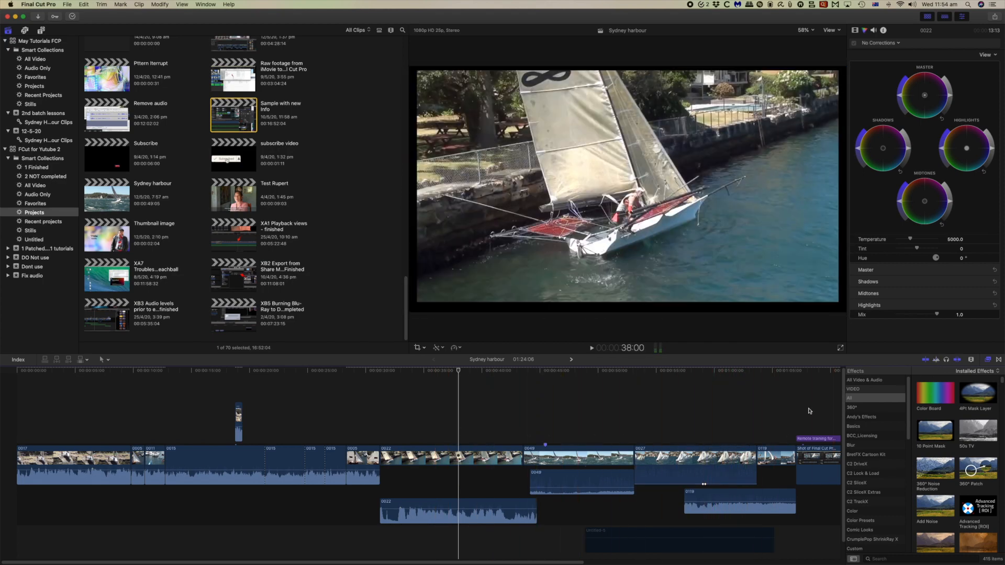
Select clip 0022 in the timeline and solo it.
left_click(456, 443)
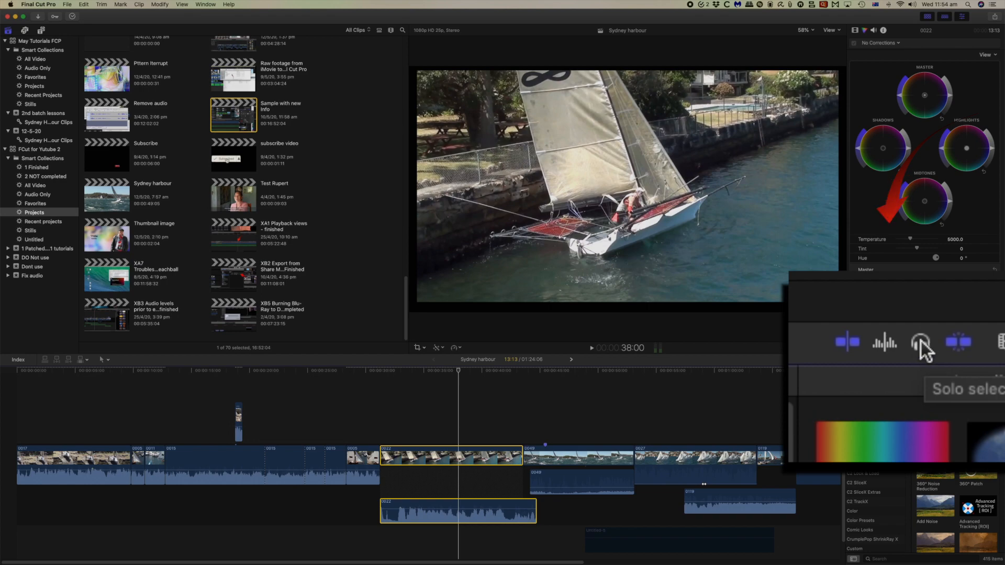
left_click(946, 360)
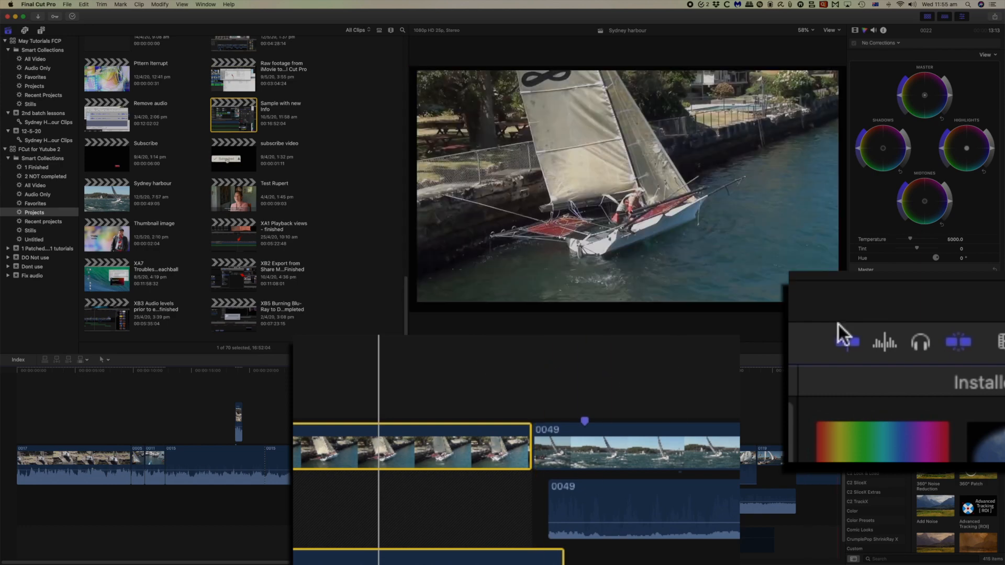
Turn timeline snapping off and back on, and toggle it temporarily.
left_click(960, 344)
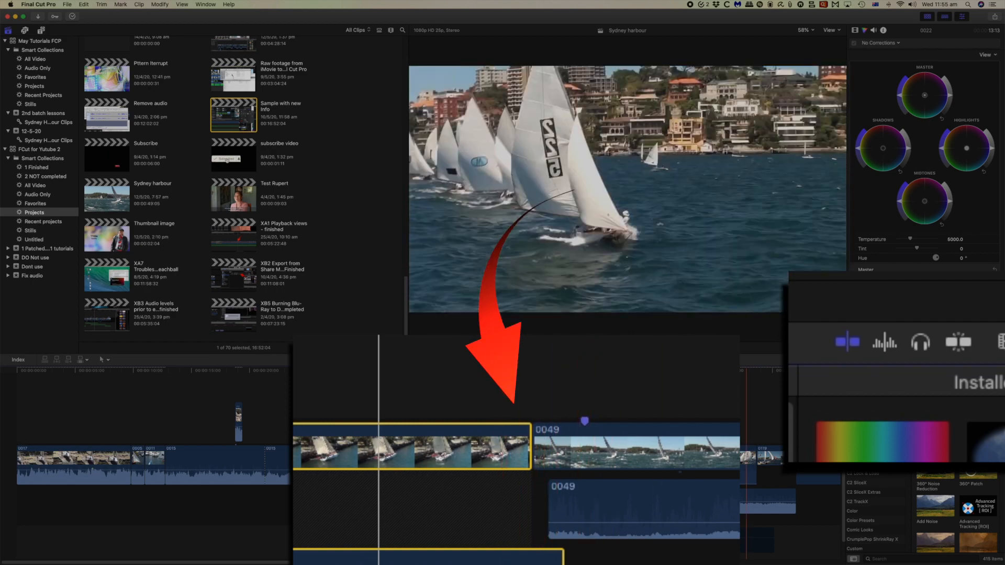
left_click(962, 344)
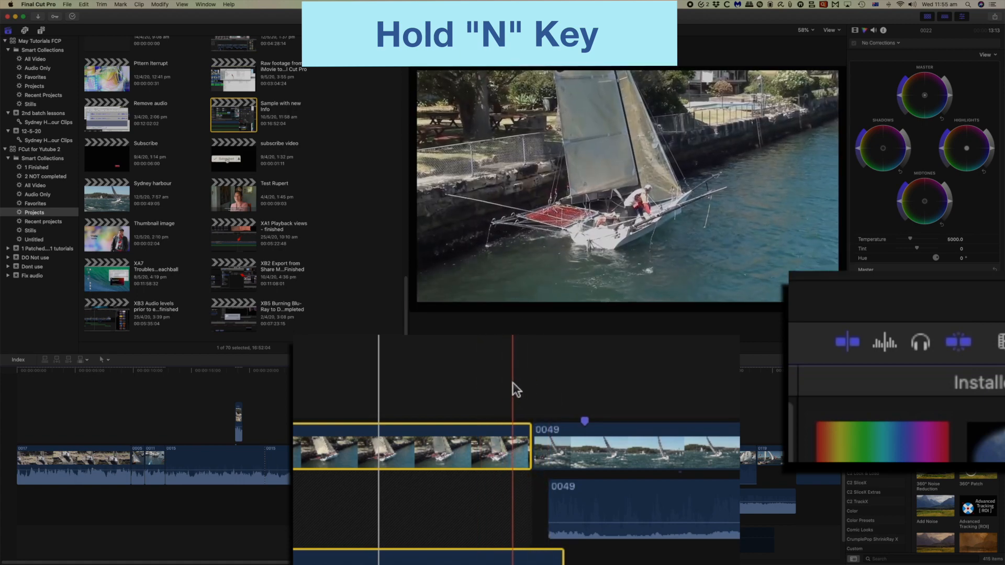
key("n")
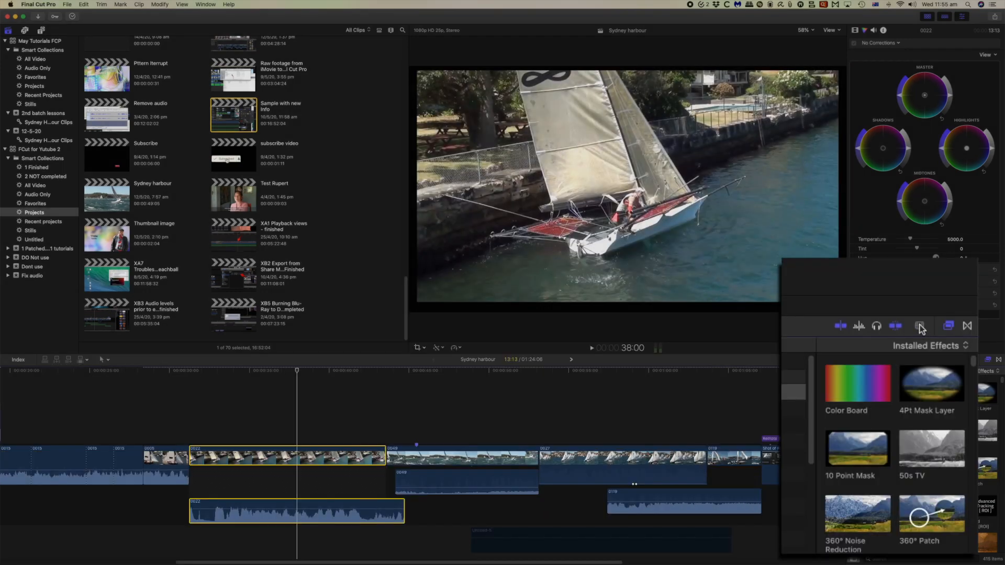
Open the clip appearance options and zoom the timeline in slightly.
left_click(919, 326)
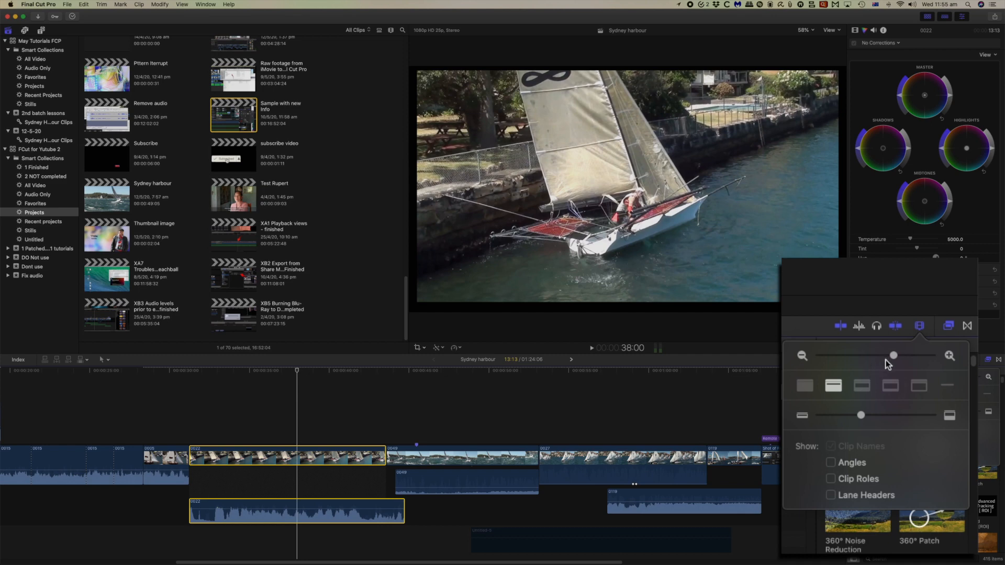
mouse_move(893, 355)
left_mouse_down()
mouse_move(880, 354)
mouse_move(899, 353)
left_mouse_up()
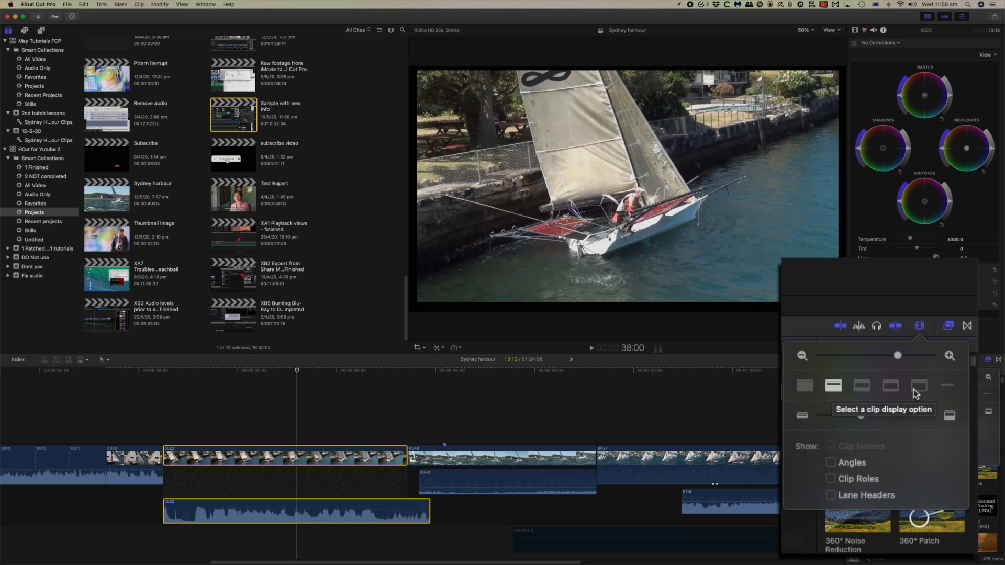
Try all six clip display styles, from waveforms only to names only, and return to large waveforms with small filmstrips.
left_click(806, 387)
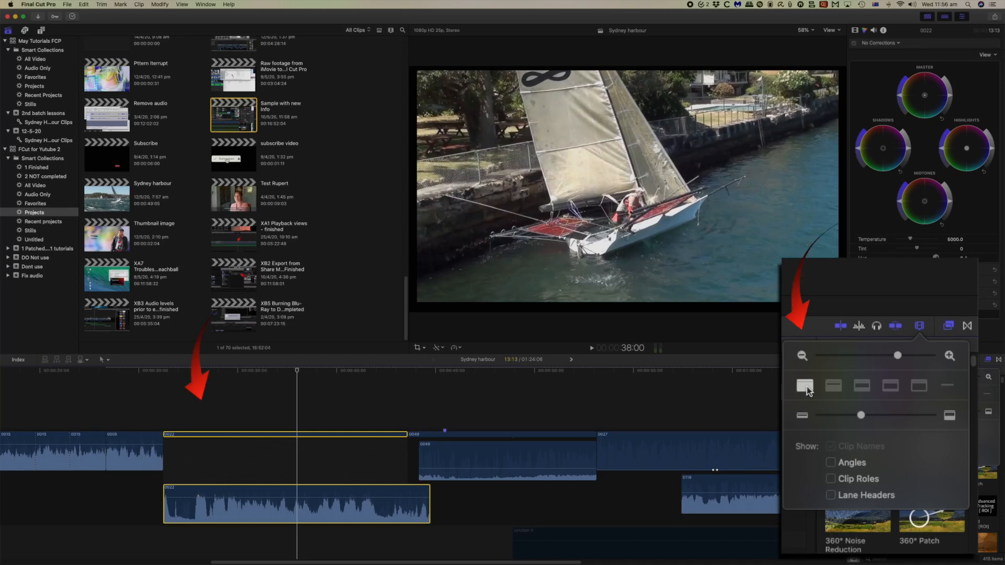
left_click(833, 387)
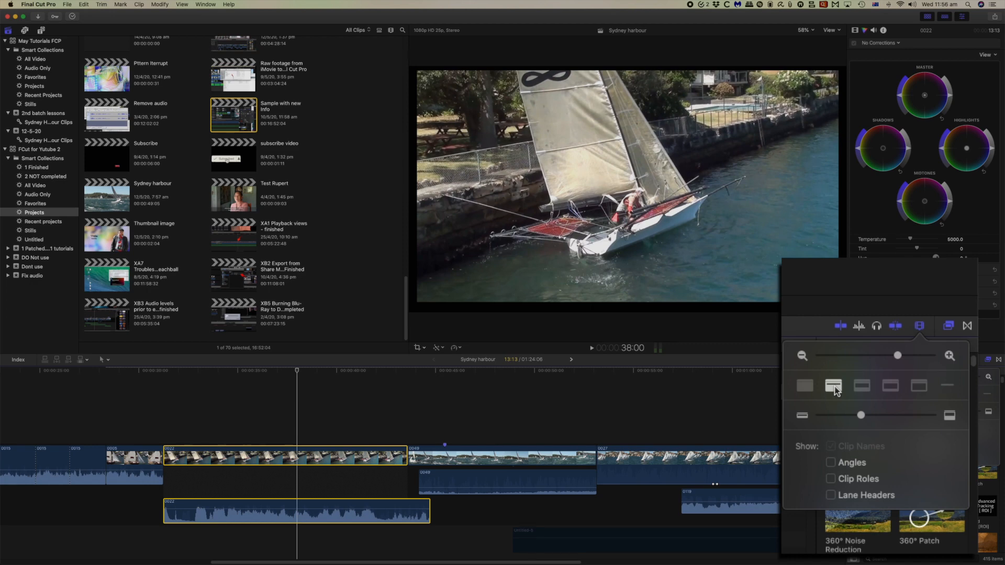
left_click(862, 387)
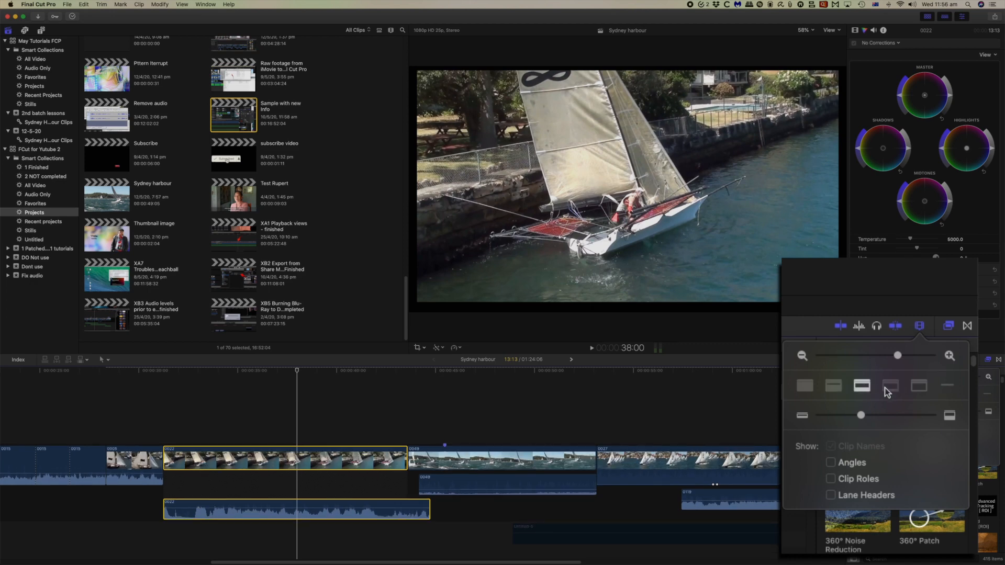
left_click(888, 390)
left_click(920, 388)
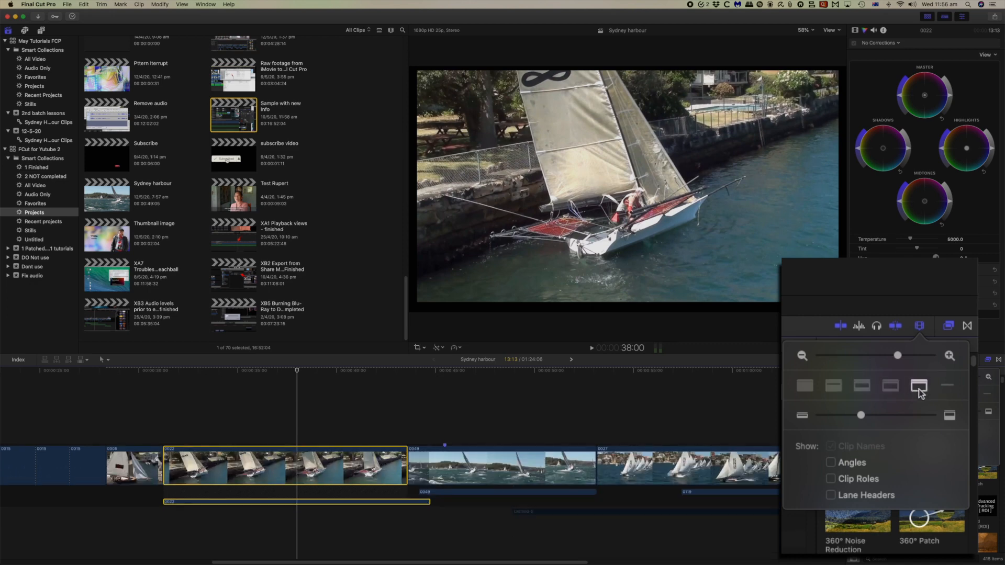
left_click(948, 388)
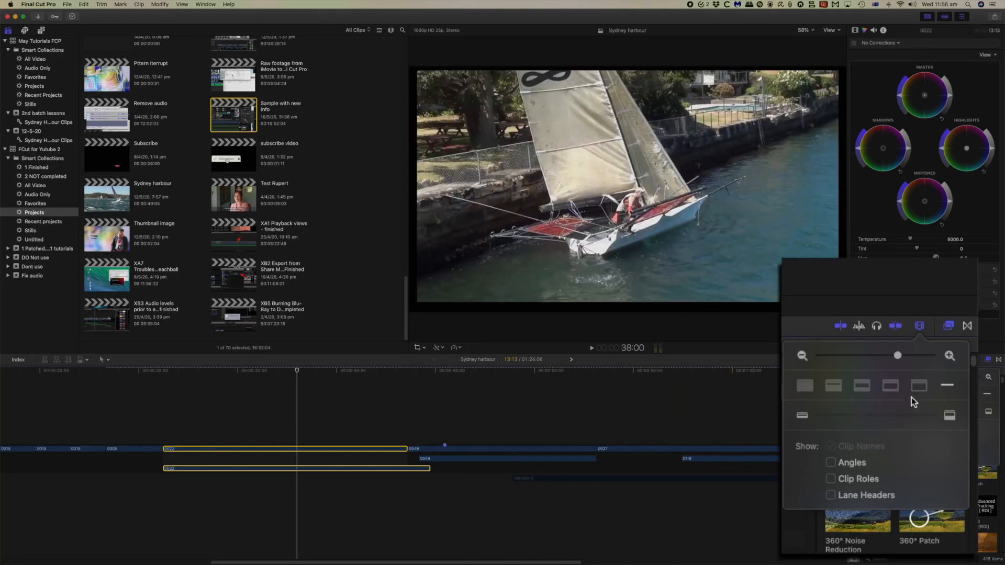
left_click(833, 388)
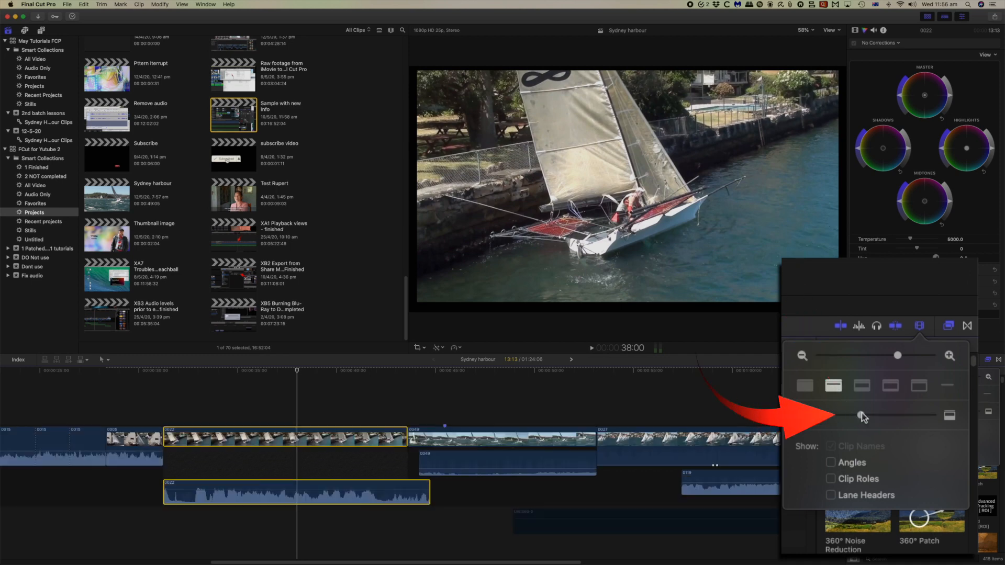
Increase the height of the timeline clips and close the clip appearance options.
left_click_drag(861, 413, 910, 415)
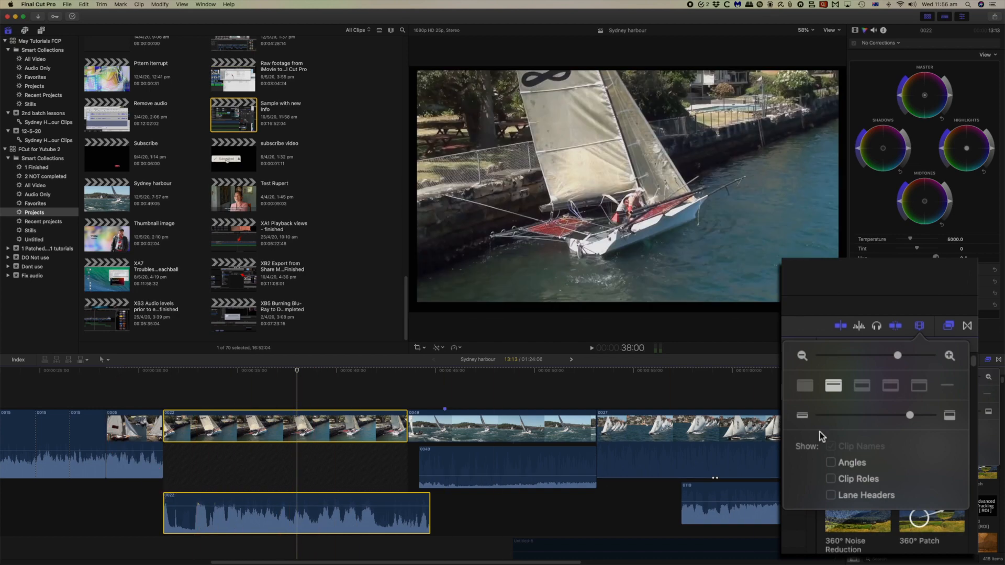
left_click(917, 326)
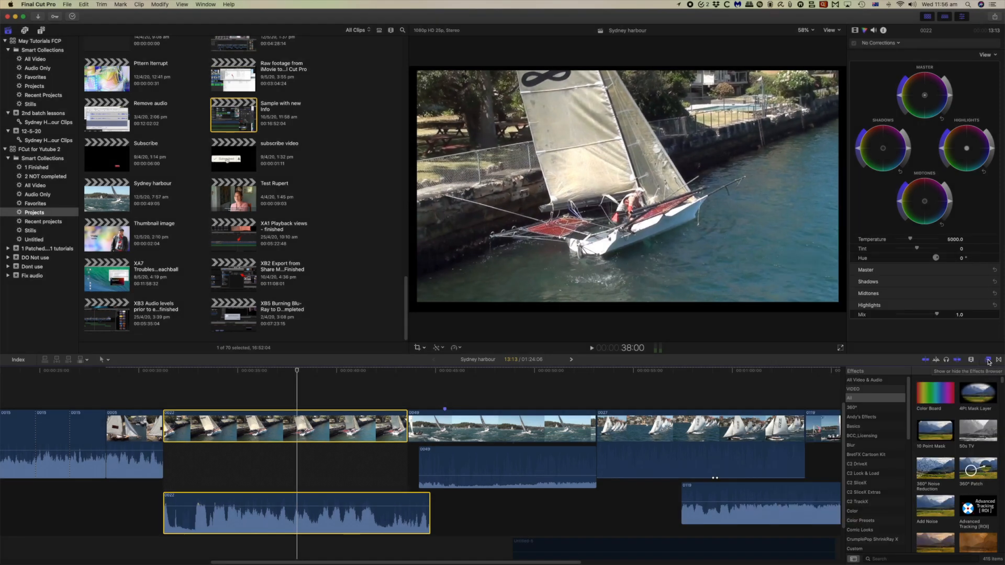
Hide and reshow the Effects Browser, and switch to the Transitions Browser, toggling it off and on once.
left_click(987, 361)
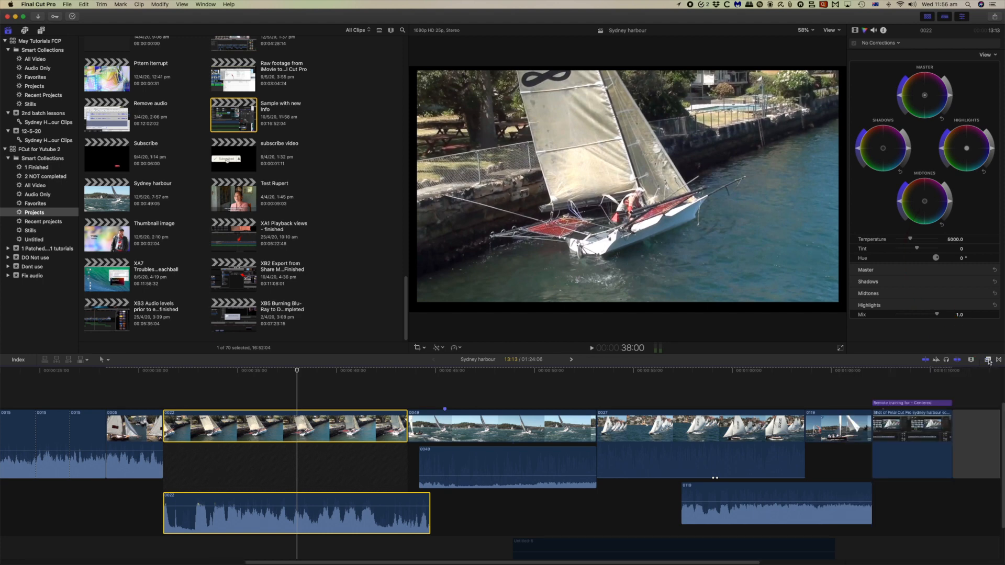
left_click(988, 361)
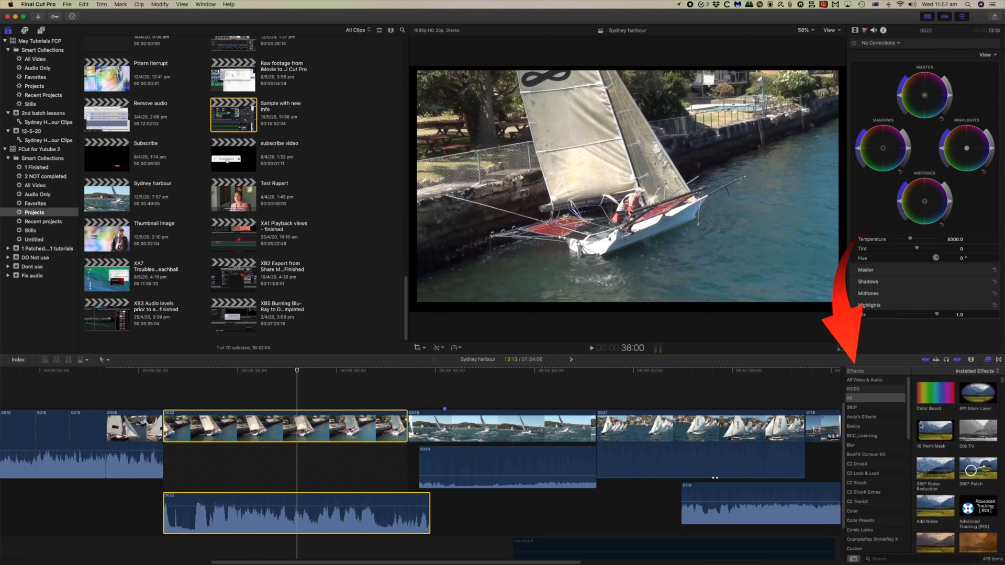
left_click(998, 361)
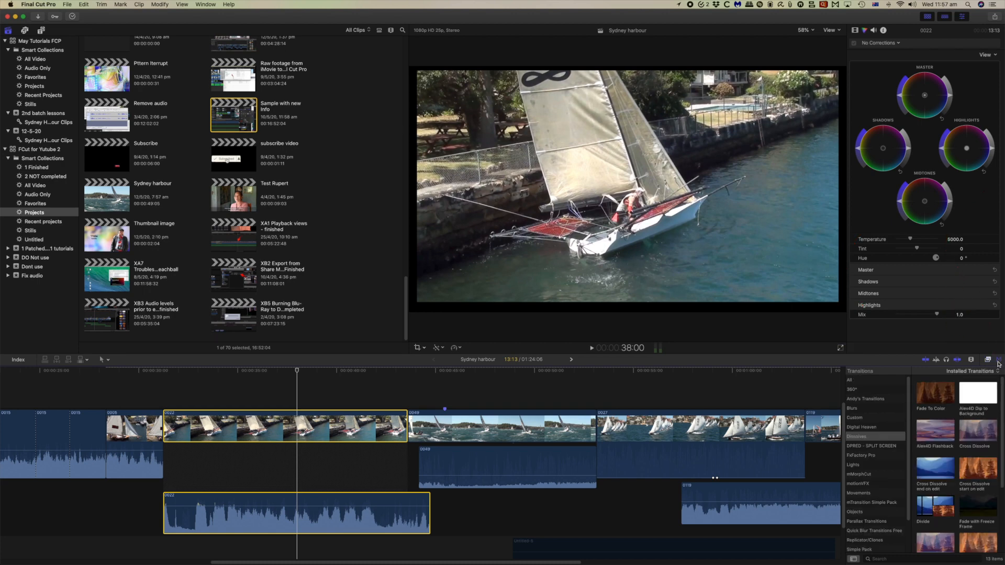
left_click(999, 361)
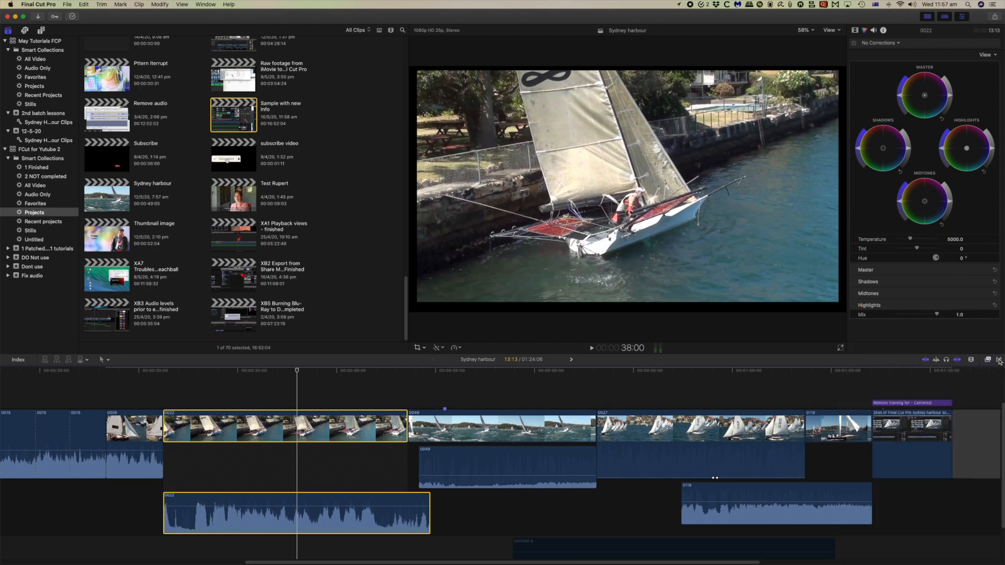
left_click(999, 360)
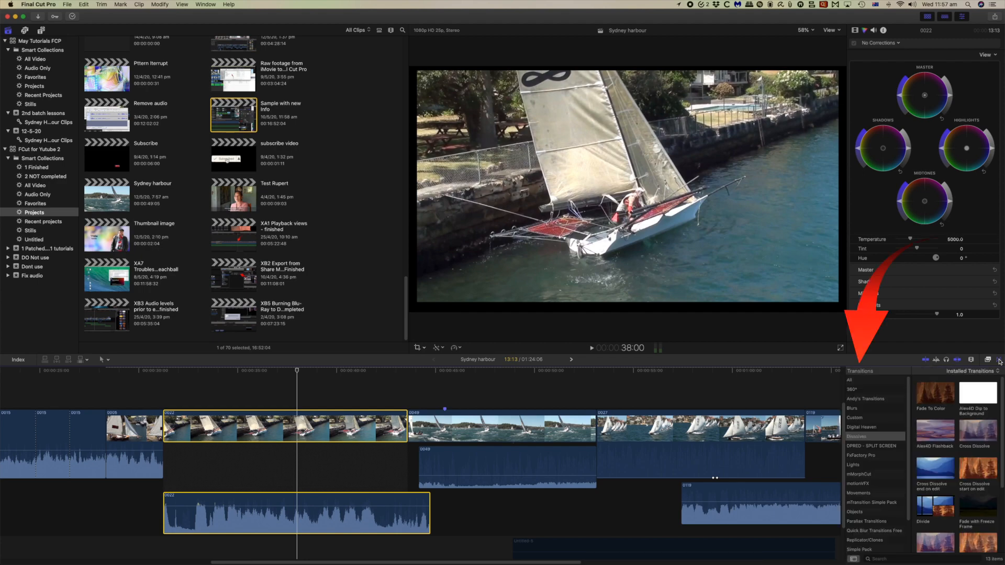